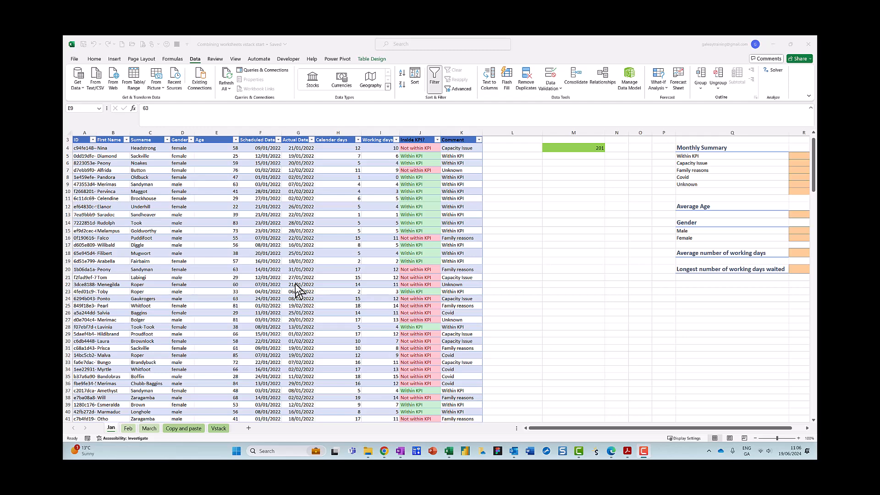
Step: Examine the Jan sheet's table columns, including the age, date and working-day values
{"action": "left_click", "coordinate": [268, 245]}
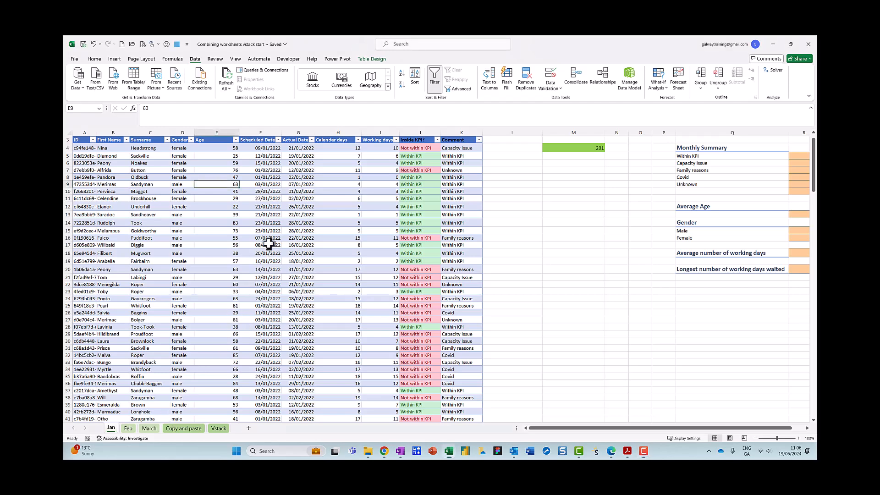
{"action": "left_click", "coordinate": [302, 206]}
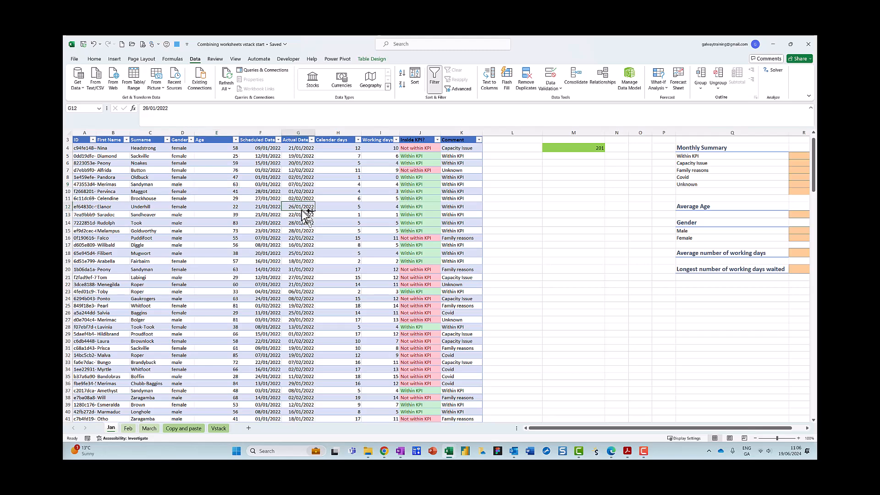
{"action": "left_click_drag", "start_coordinate": [259, 238], "coordinate": [169, 351]}
{"action": "mouse_move", "coordinate": [137, 402]}
{"action": "left_mouse_down"}
{"action": "mouse_move", "coordinate": [96, 447]}
{"action": "mouse_move", "coordinate": [132, 406]}
{"action": "left_mouse_up"}
{"action": "left_click", "coordinate": [287, 215]}
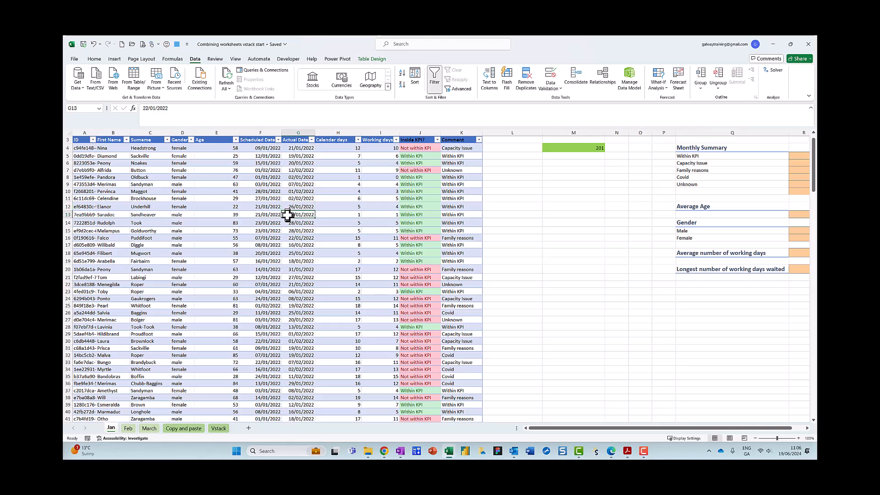
{"action": "mouse_move", "coordinate": [288, 215]}
{"action": "left_mouse_down"}
{"action": "mouse_move", "coordinate": [373, 69]}
{"action": "mouse_move", "coordinate": [393, 71]}
{"action": "left_mouse_up"}
{"action": "key", "text": "Escape"}
{"action": "left_click", "coordinate": [347, 188]}
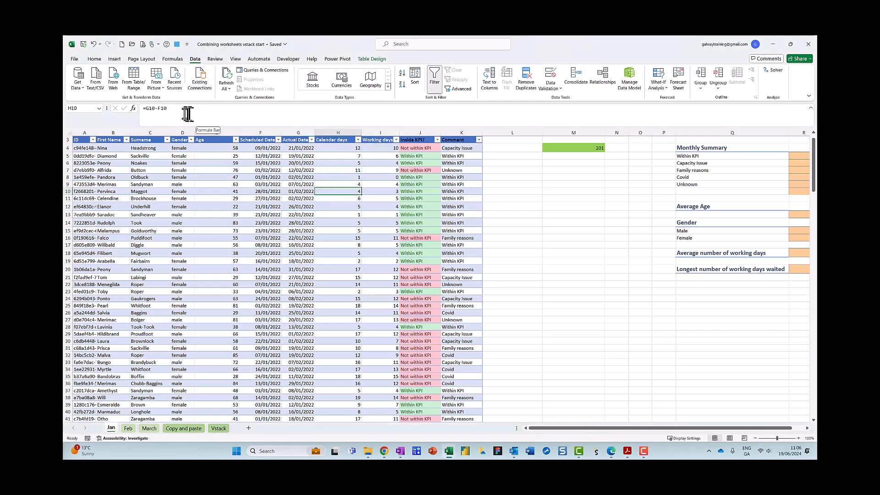
{"action": "mouse_move", "coordinate": [129, 55]}
{"action": "left_mouse_down"}
{"action": "mouse_move", "coordinate": [92, 52]}
{"action": "mouse_move", "coordinate": [125, 48]}
{"action": "left_mouse_up"}
{"action": "key", "text": "Escape"}
{"action": "left_click", "coordinate": [114, 59]}
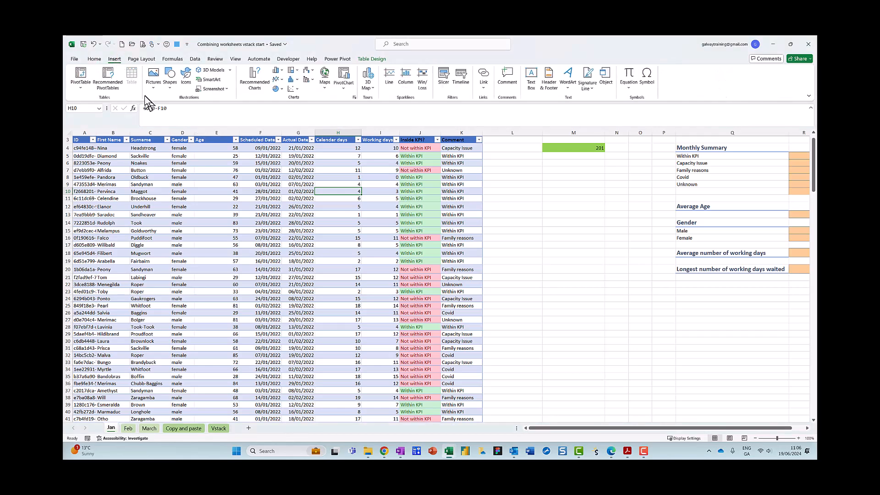
{"action": "key", "text": "ctrl+2"}
{"action": "mouse_move", "coordinate": [116, 72]}
{"action": "left_mouse_down"}
{"action": "mouse_move", "coordinate": [137, 93]}
{"action": "mouse_move", "coordinate": [130, 51]}
{"action": "left_mouse_up"}
{"action": "key", "text": "Escape"}
{"action": "left_click", "coordinate": [255, 189]}
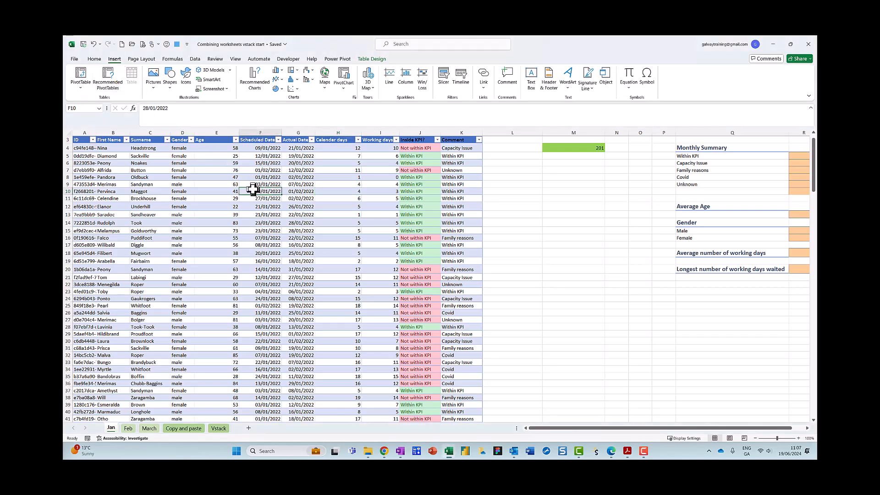
{"action": "key", "text": "ctrl+2"}
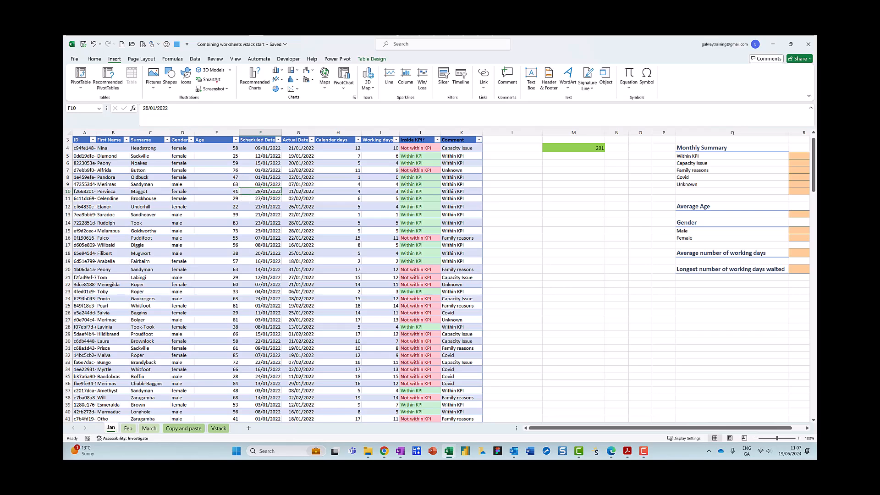
{"action": "key", "text": "Escape"}
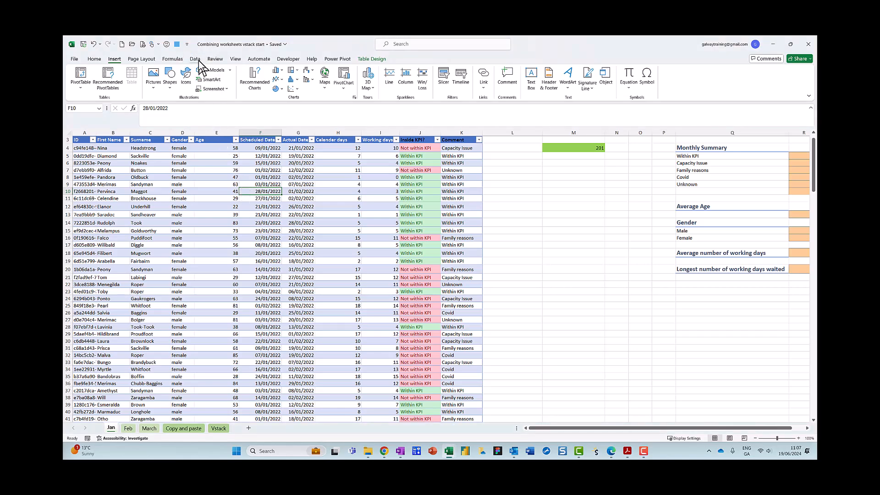
Step: Load the Jan table into Power Query from the table range
{"action": "left_click", "coordinate": [197, 60]}
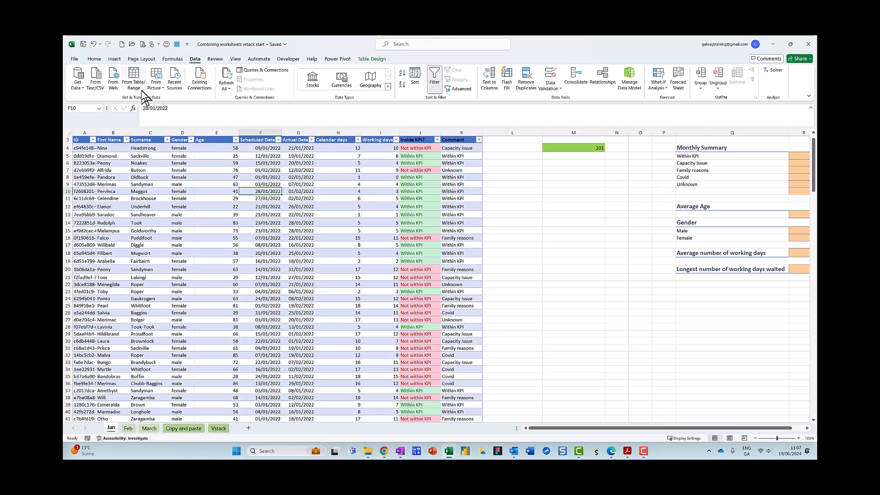
{"action": "key", "text": "ctrl+2"}
{"action": "mouse_move", "coordinate": [144, 63]}
{"action": "left_mouse_down"}
{"action": "mouse_move", "coordinate": [123, 97]}
{"action": "mouse_move", "coordinate": [146, 64]}
{"action": "left_mouse_up"}
{"action": "key", "text": "Escape"}
{"action": "left_click", "coordinate": [138, 86]}
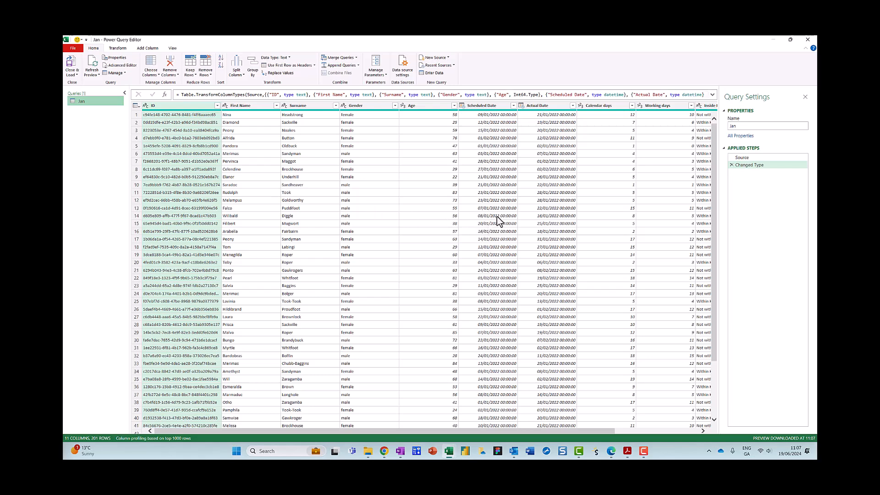
Step: Change the Scheduled Date and Actual Date columns to the Date type, replacing the current conversion
{"action": "mouse_move", "coordinate": [747, 120]}
{"action": "left_mouse_down"}
{"action": "mouse_move", "coordinate": [711, 115]}
{"action": "mouse_move", "coordinate": [753, 131]}
{"action": "left_mouse_up"}
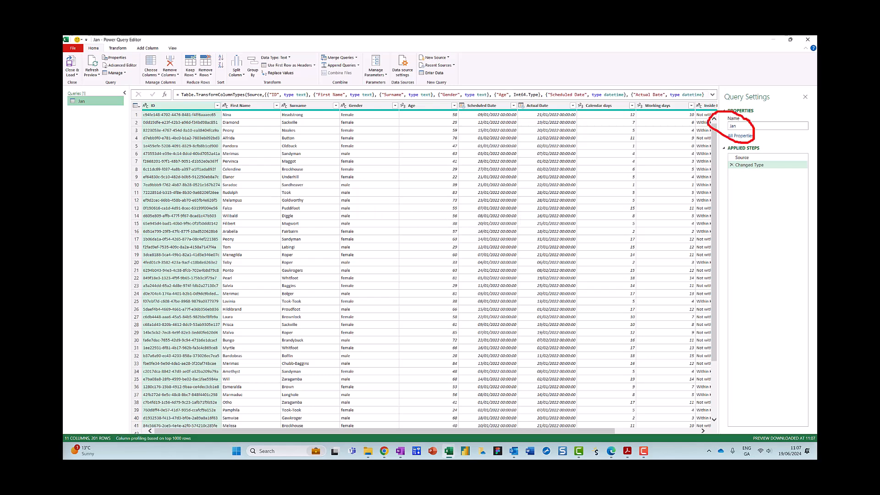
{"action": "key", "text": "Escape"}
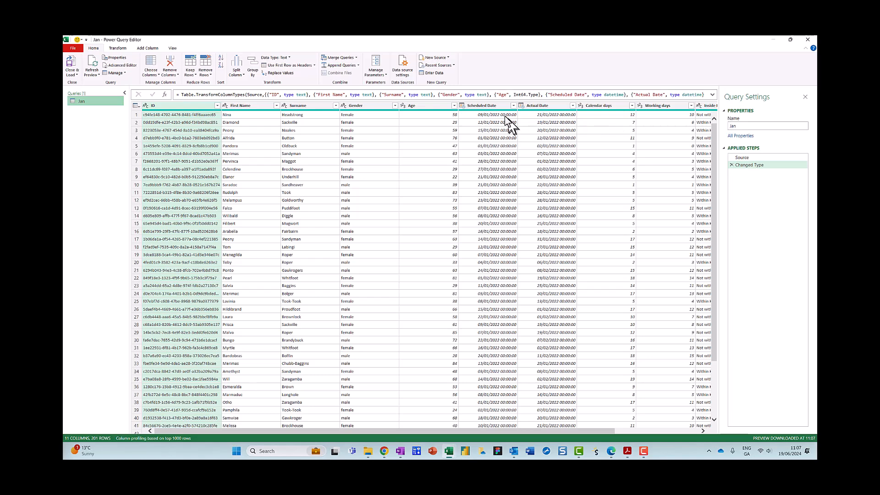
{"action": "left_click", "coordinate": [488, 107]}
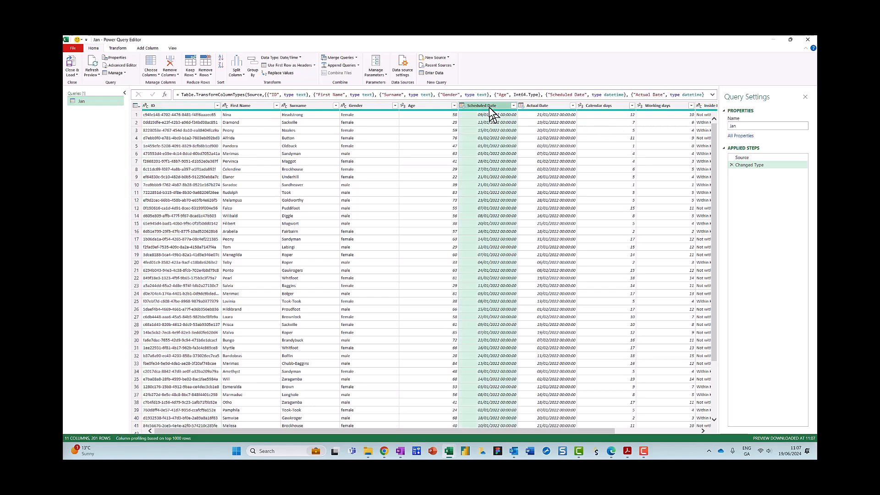
{"action": "left_click", "coordinate": [549, 106], "text": "shift"}
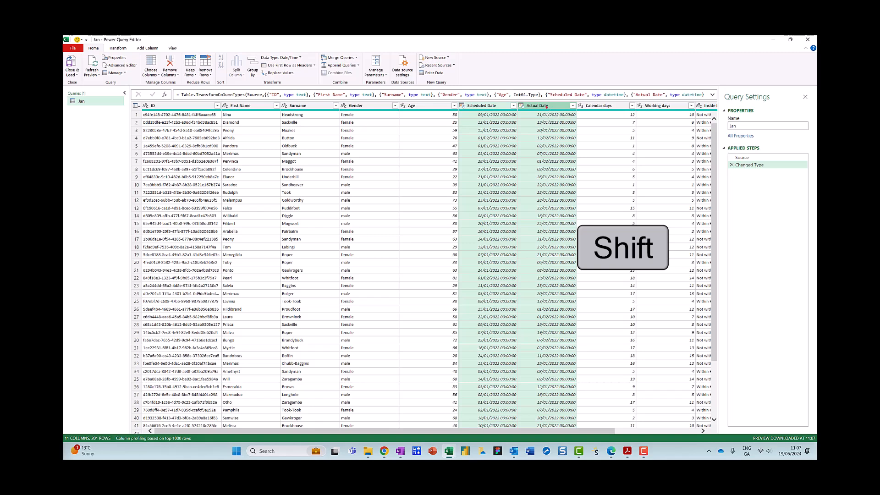
{"action": "mouse_move", "coordinate": [474, 142]}
{"action": "left_mouse_down"}
{"action": "mouse_move", "coordinate": [250, 52]}
{"action": "mouse_move", "coordinate": [310, 63]}
{"action": "left_mouse_up"}
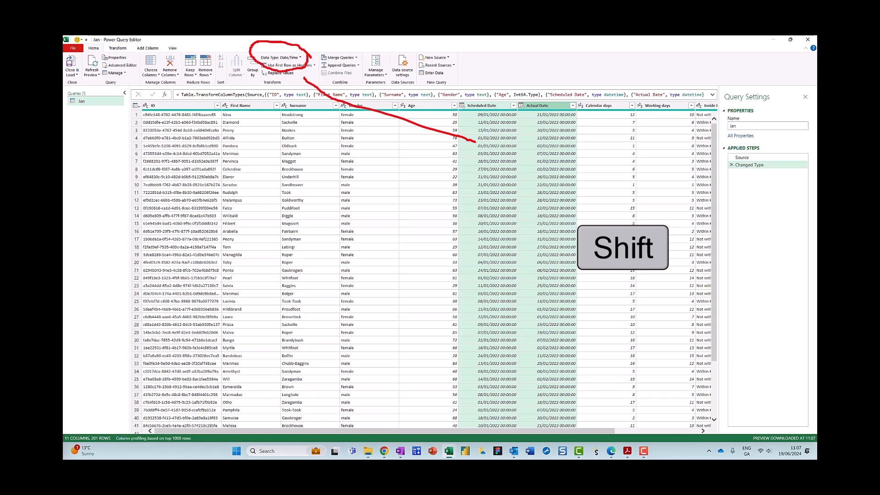
{"action": "left_click", "coordinate": [300, 57]}
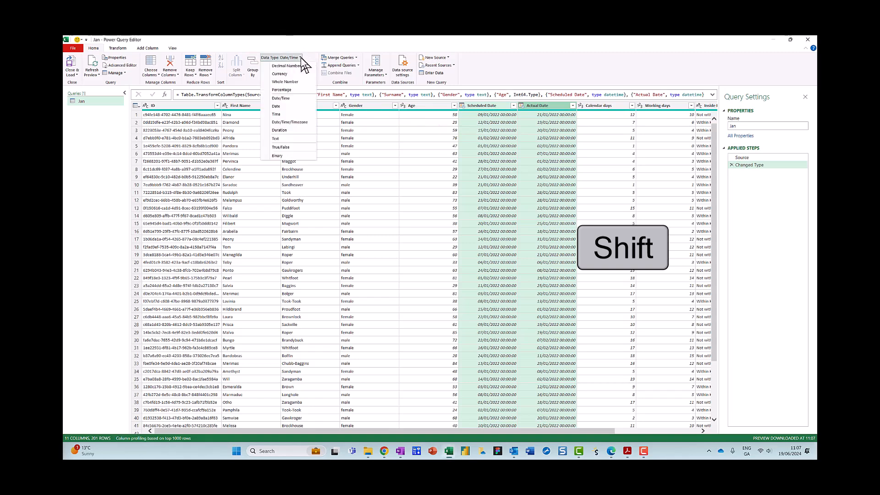
{"action": "left_click", "coordinate": [278, 107]}
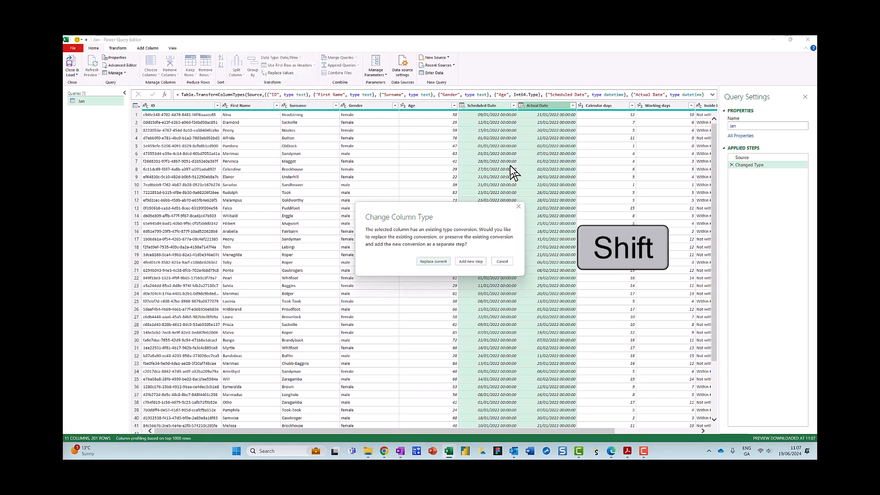
{"action": "left_click", "coordinate": [438, 261]}
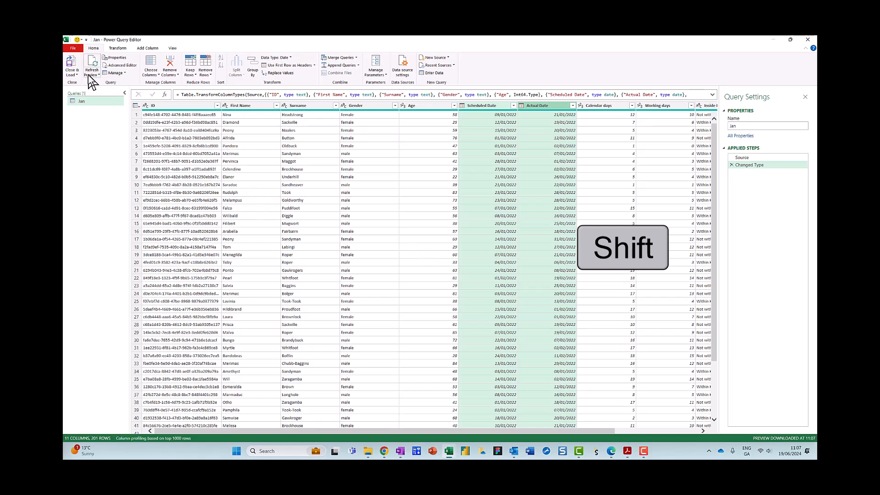
Step: Close the editor and load the Jan query as a connection only
{"action": "mouse_move", "coordinate": [90, 41]}
{"action": "left_mouse_down"}
{"action": "mouse_move", "coordinate": [114, 64]}
{"action": "mouse_move", "coordinate": [126, 36]}
{"action": "left_mouse_up"}
{"action": "left_click_drag", "start_coordinate": [73, 53], "coordinate": [81, 87]}
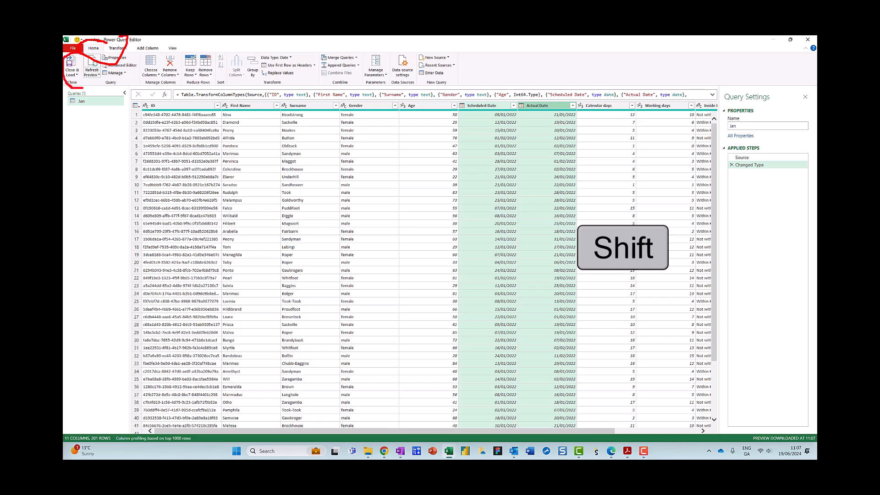
{"action": "key", "text": "Escape"}
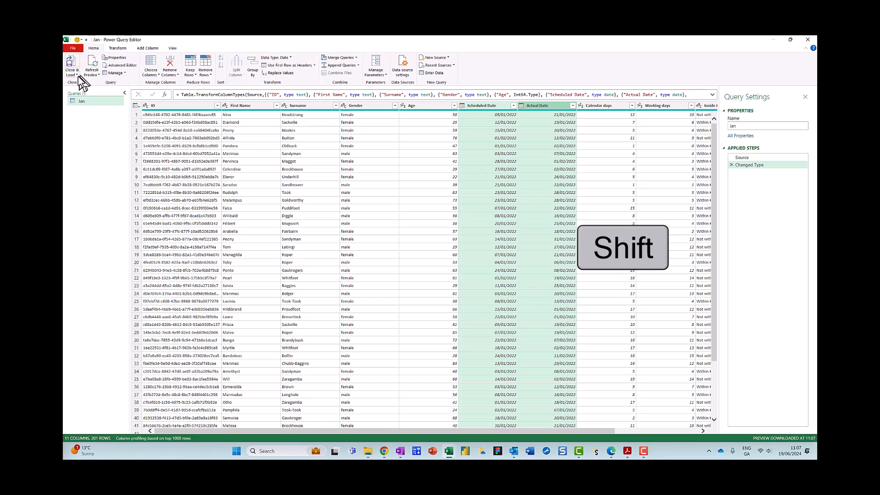
{"action": "left_click", "coordinate": [77, 76]}
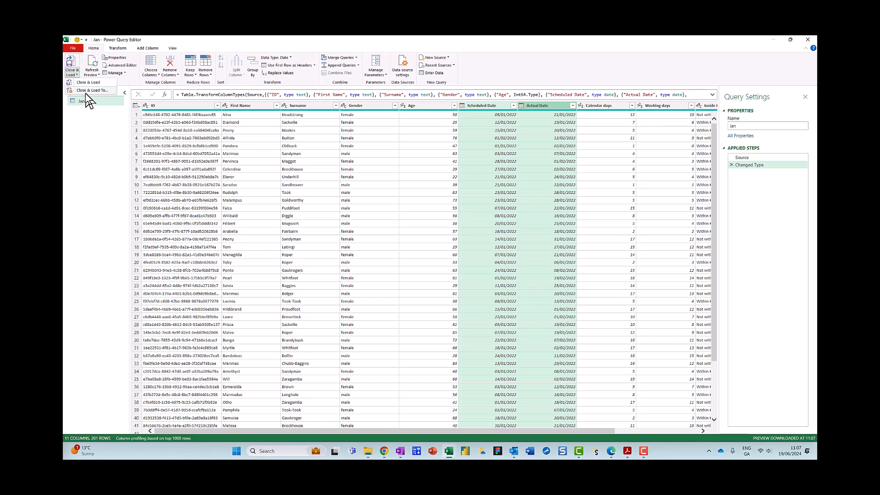
{"action": "left_click", "coordinate": [84, 84]}
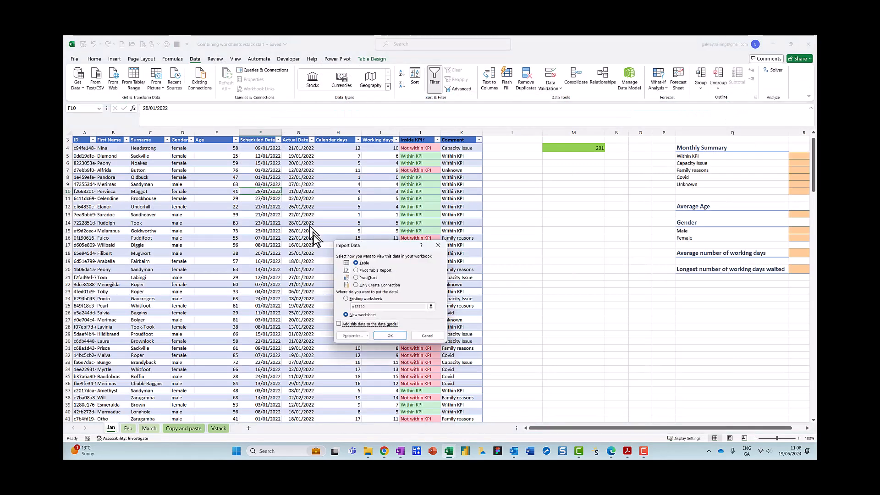
{"action": "left_click", "coordinate": [357, 286]}
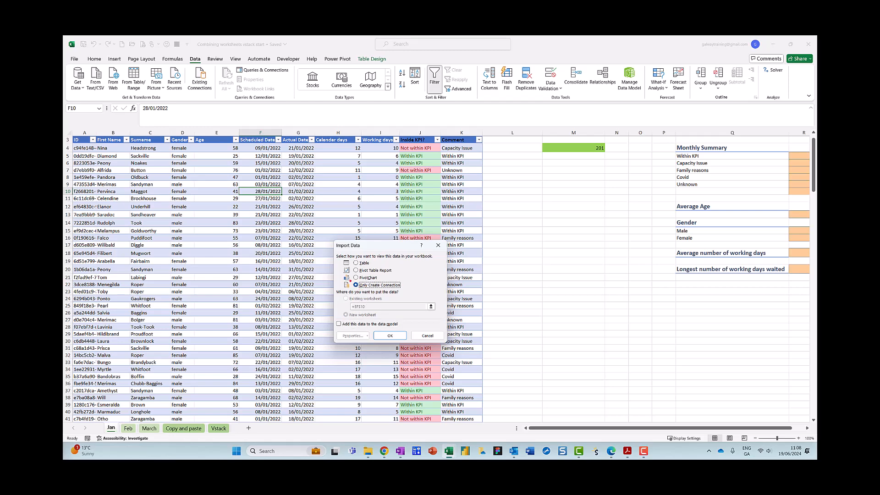
{"action": "mouse_move", "coordinate": [350, 279]}
{"action": "left_mouse_down"}
{"action": "mouse_move", "coordinate": [356, 296]}
{"action": "mouse_move", "coordinate": [417, 290]}
{"action": "left_mouse_up"}
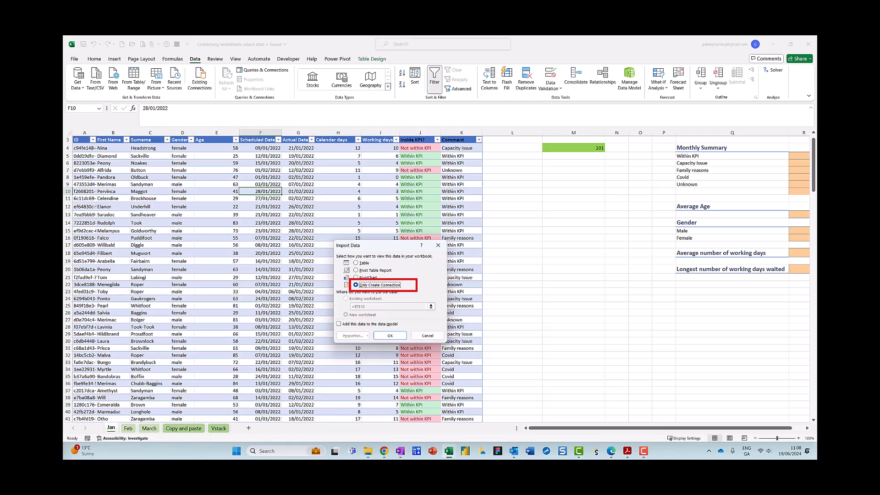
{"action": "left_click", "coordinate": [390, 336]}
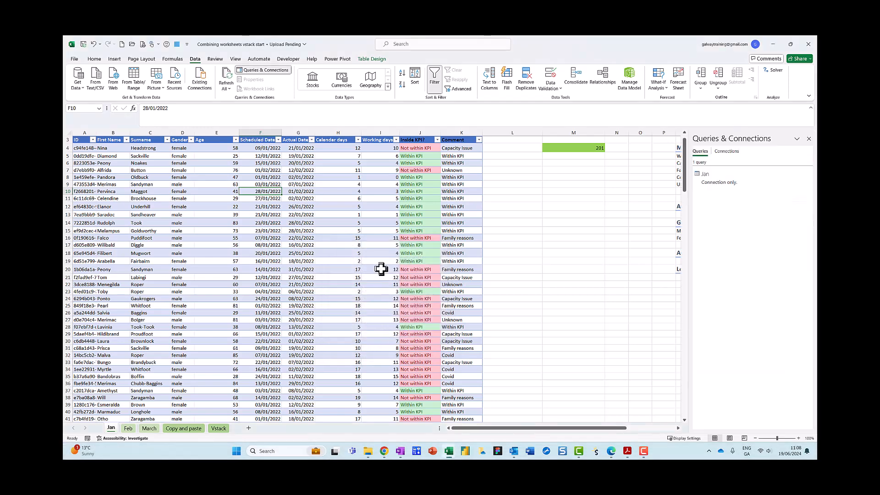
{"action": "mouse_move", "coordinate": [387, 266]}
{"action": "left_mouse_down"}
{"action": "mouse_move", "coordinate": [650, 212]}
{"action": "mouse_move", "coordinate": [726, 158]}
{"action": "mouse_move", "coordinate": [761, 170]}
{"action": "left_mouse_up"}
{"action": "left_click_drag", "start_coordinate": [670, 183], "coordinate": [754, 163]}
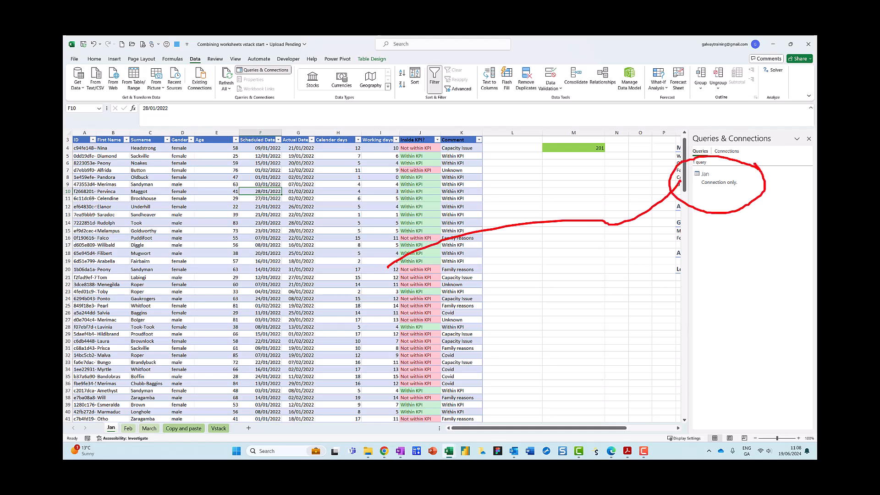
{"action": "key", "text": "Escape"}
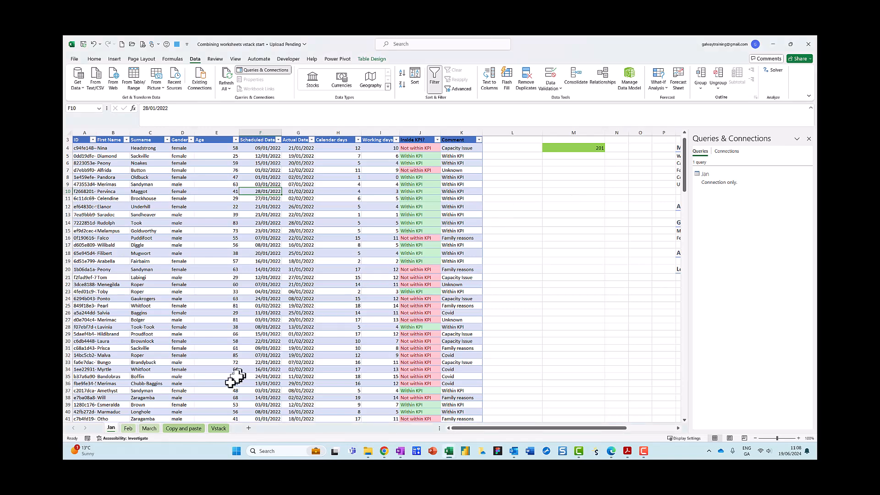
Step: Switch to the Feb sheet and load its table into Power Query from the table range
{"action": "left_click", "coordinate": [129, 428]}
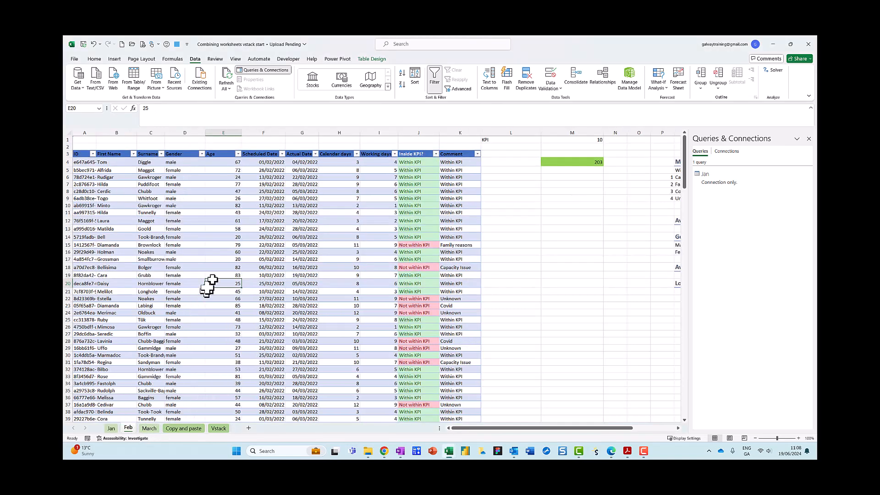
{"action": "key", "text": "ctrl+2"}
{"action": "mouse_move", "coordinate": [403, 58]}
{"action": "left_mouse_down"}
{"action": "mouse_move", "coordinate": [342, 73]}
{"action": "mouse_move", "coordinate": [398, 72]}
{"action": "left_mouse_up"}
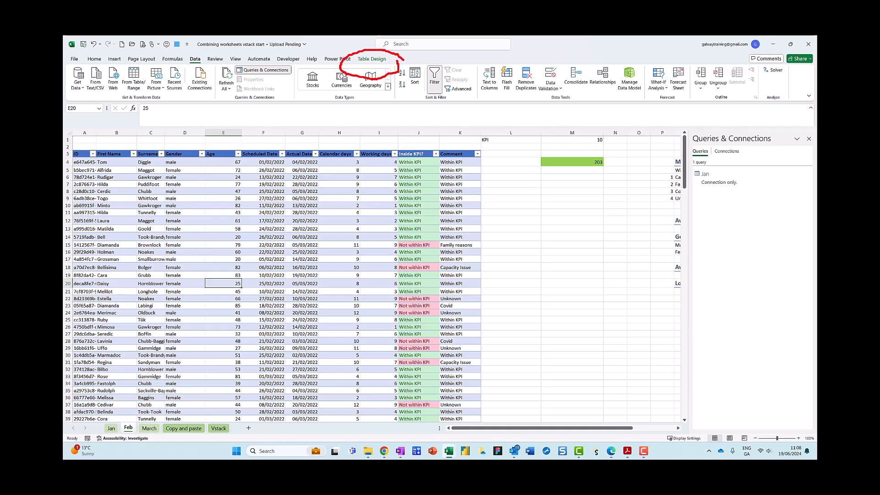
{"action": "key", "text": "Escape"}
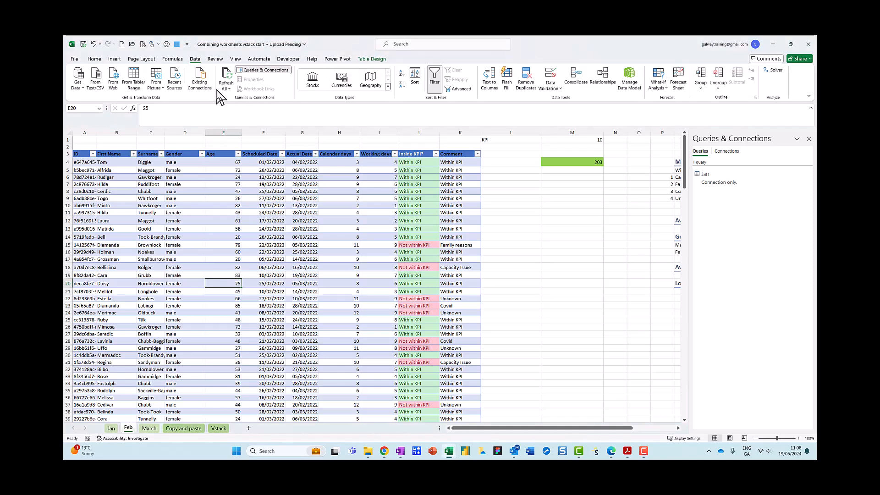
{"action": "key", "text": "ctrl+2"}
{"action": "mouse_move", "coordinate": [142, 66]}
{"action": "left_mouse_down"}
{"action": "mouse_move", "coordinate": [113, 77]}
{"action": "mouse_move", "coordinate": [158, 85]}
{"action": "left_mouse_up"}
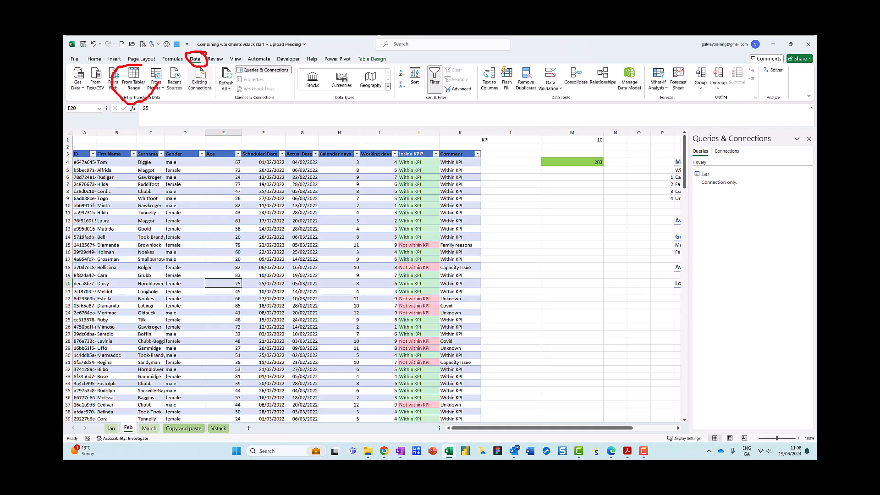
{"action": "key", "text": "Escape"}
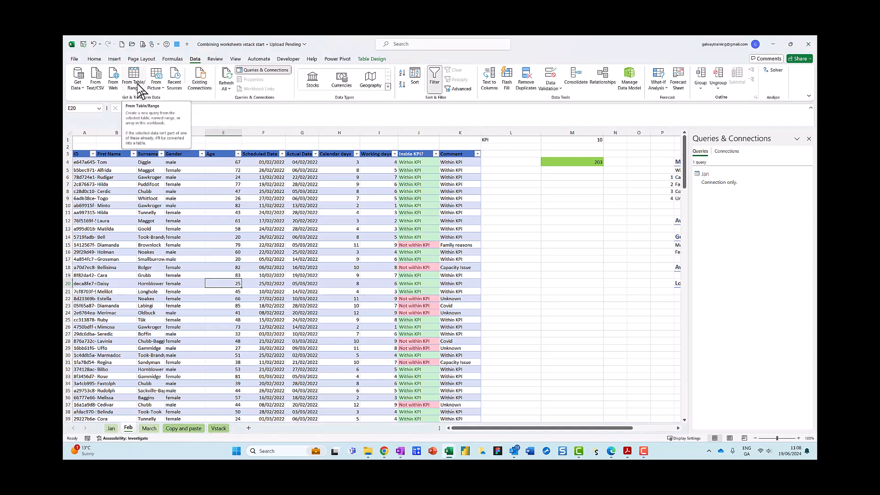
{"action": "left_click", "coordinate": [138, 85]}
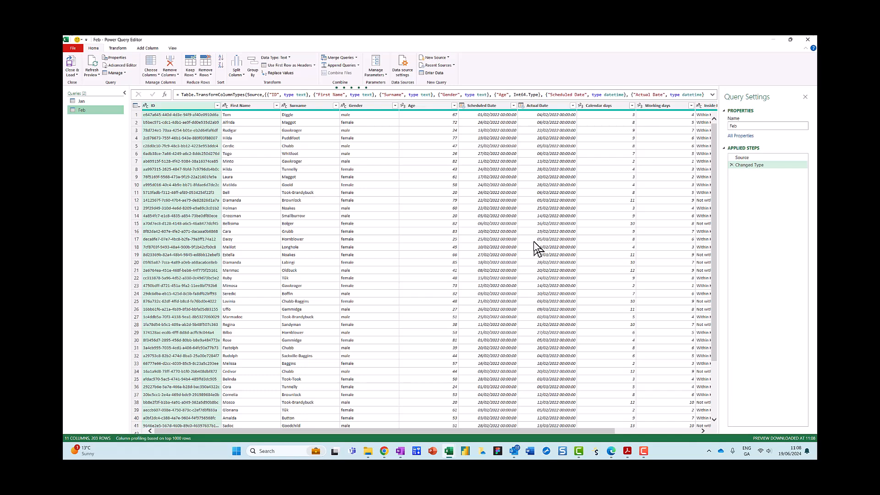
Step: Change the Scheduled Date and Actual Date columns to the Date type, replacing the current conversion
{"action": "left_click_drag", "start_coordinate": [745, 113], "coordinate": [744, 135]}
{"action": "key", "text": "Escape"}
{"action": "left_click", "coordinate": [500, 106]}
{"action": "left_click", "coordinate": [543, 107], "text": "shift"}
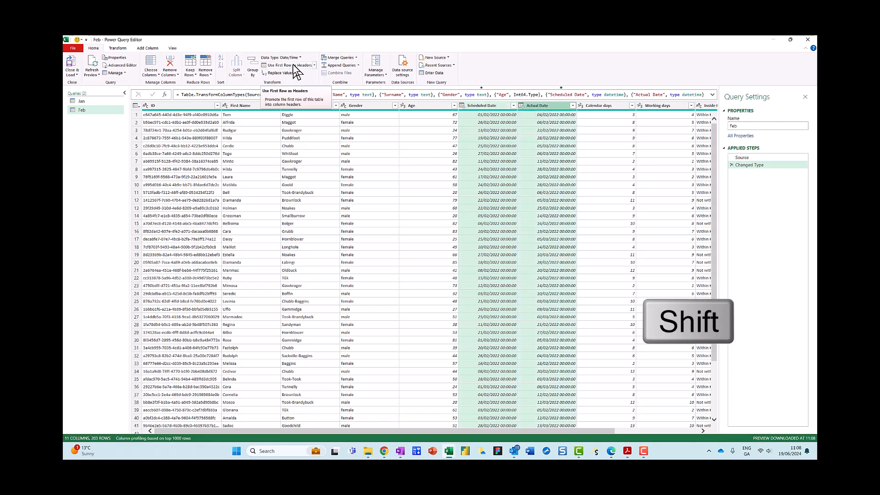
{"action": "mouse_move", "coordinate": [308, 51]}
{"action": "left_mouse_down"}
{"action": "mouse_move", "coordinate": [257, 44]}
{"action": "mouse_move", "coordinate": [314, 58]}
{"action": "left_mouse_up"}
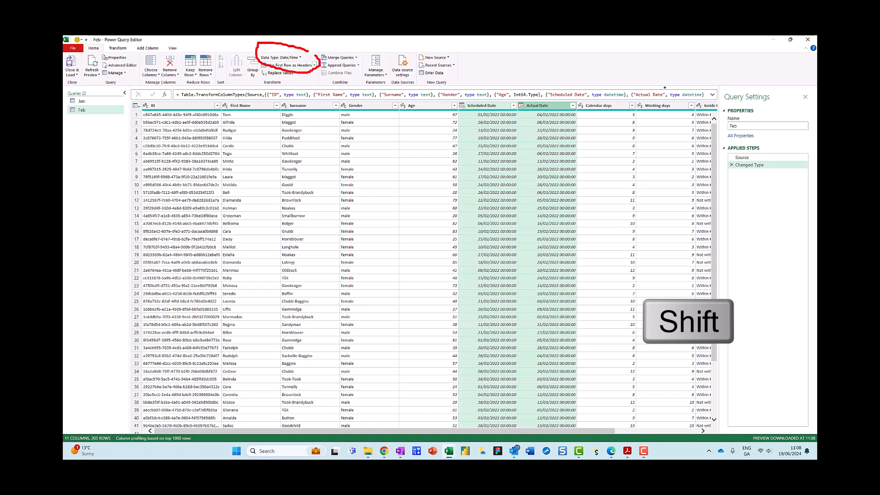
{"action": "key", "text": "Escape"}
{"action": "left_click", "coordinate": [300, 58]}
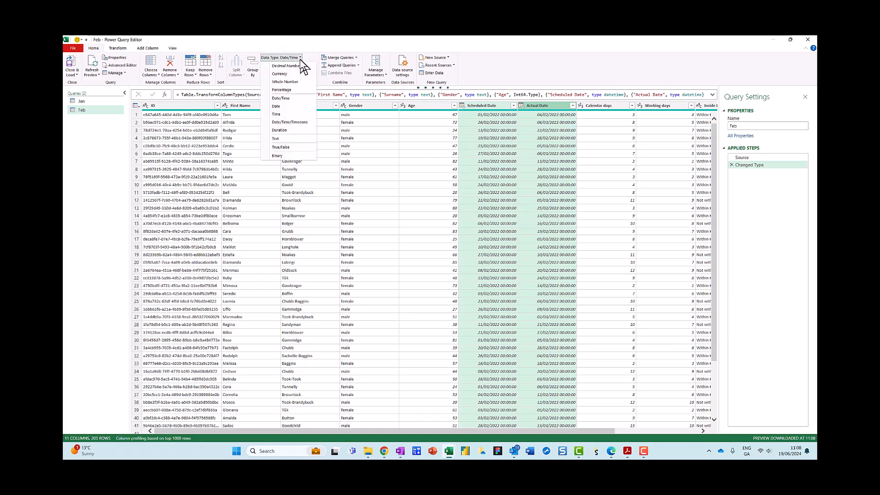
{"action": "left_click", "coordinate": [276, 106]}
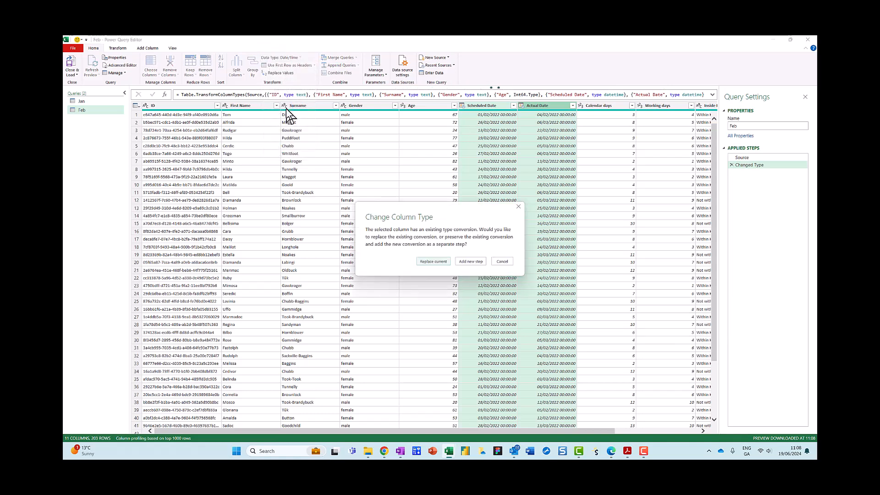
{"action": "left_click", "coordinate": [433, 261]}
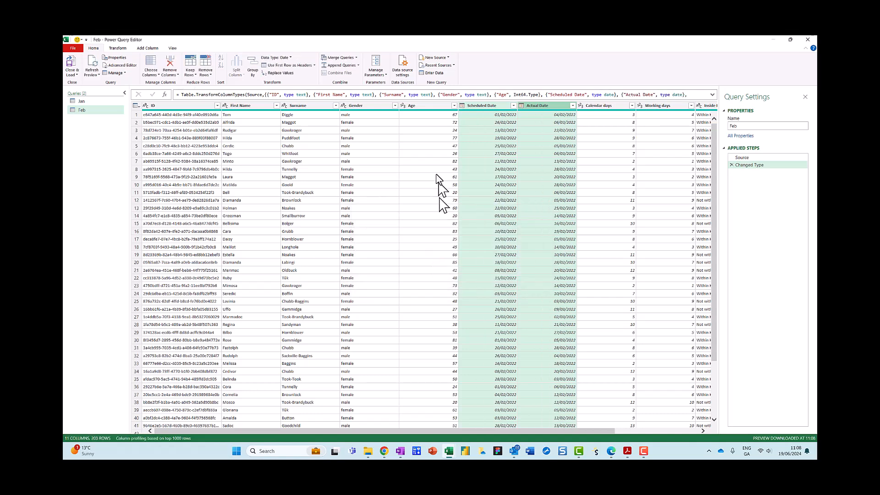
Step: Close the editor and load the Feb query as a connection only
{"action": "left_click", "coordinate": [97, 69]}
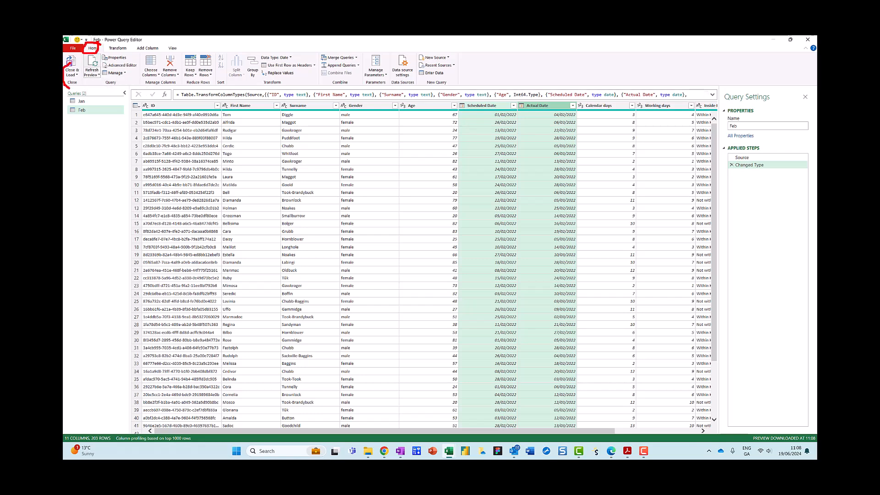
{"action": "left_click", "coordinate": [76, 74]}
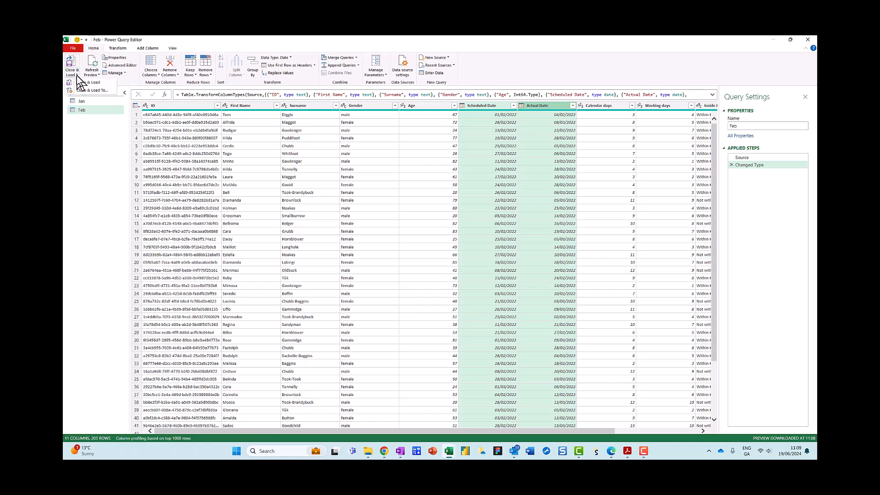
{"action": "left_click", "coordinate": [91, 82]}
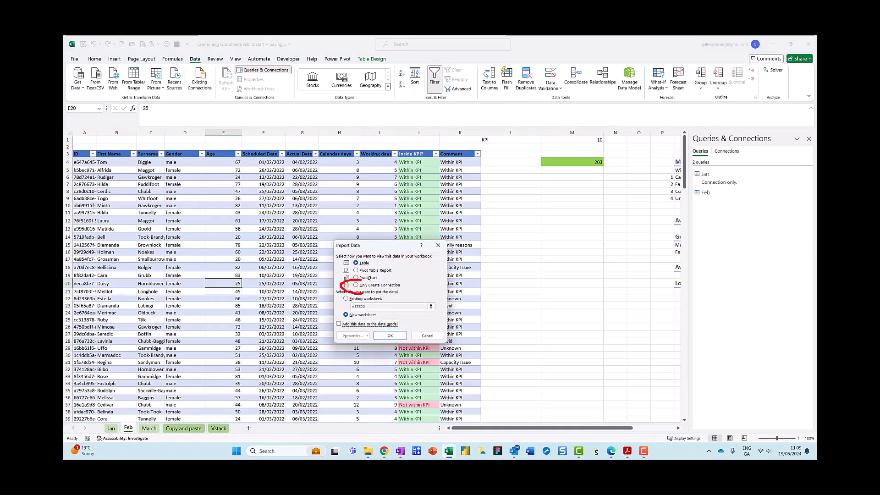
{"action": "left_click", "coordinate": [356, 284]}
{"action": "left_click", "coordinate": [392, 336]}
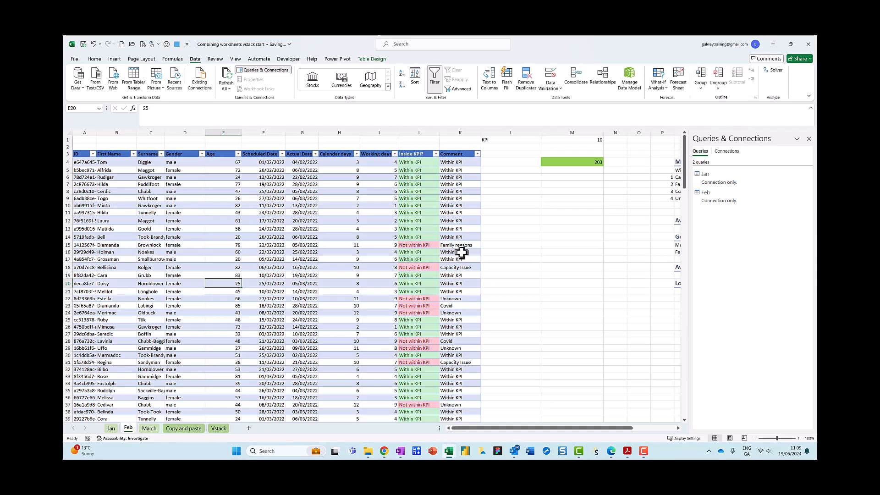
Step: Reopen the Feb query in the Power Query editor
{"action": "mouse_move", "coordinate": [731, 172]}
{"action": "left_mouse_down"}
{"action": "mouse_move", "coordinate": [699, 169]}
{"action": "mouse_move", "coordinate": [704, 221]}
{"action": "mouse_move", "coordinate": [733, 173]}
{"action": "left_mouse_up"}
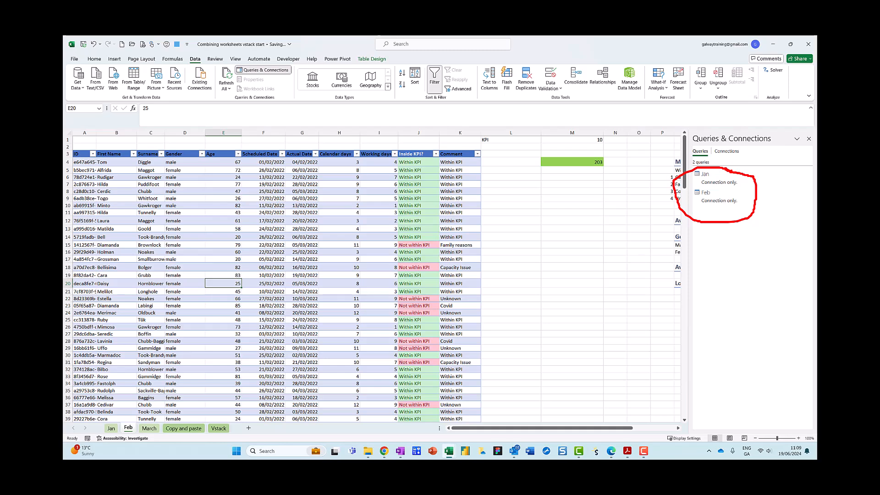
{"action": "key", "text": "Escape"}
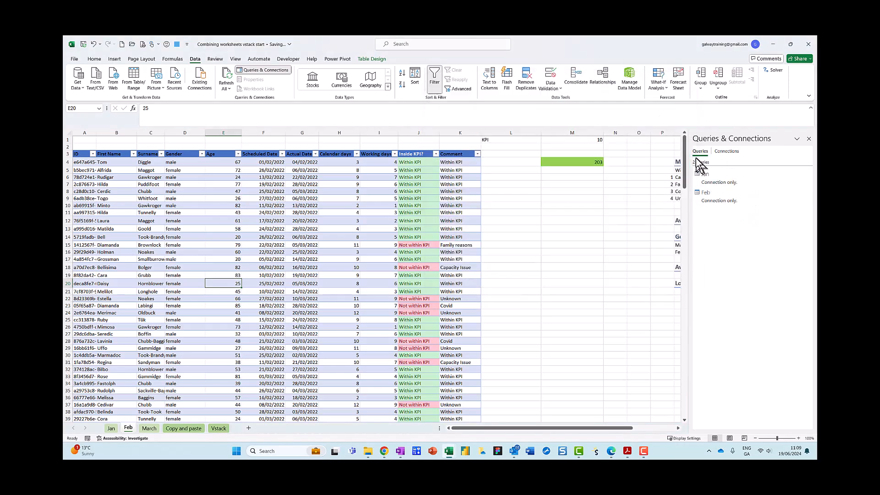
{"action": "mouse_move", "coordinate": [717, 204]}
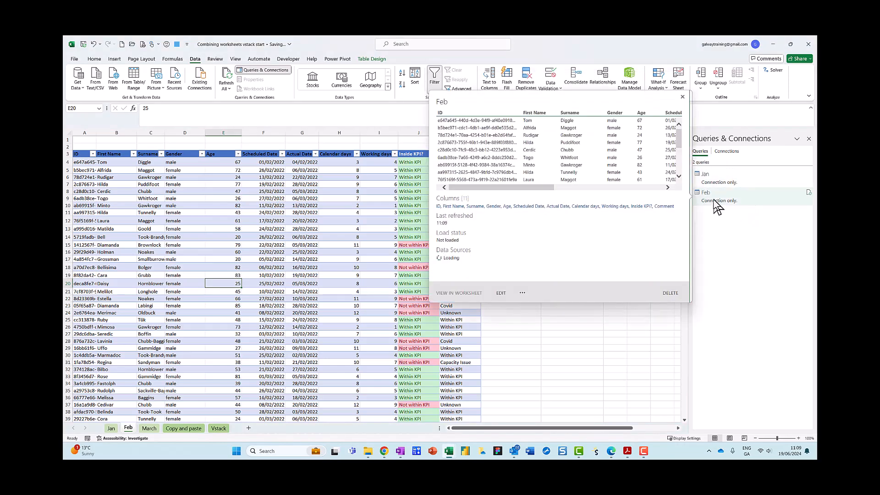
{"action": "right_click", "coordinate": [714, 200]}
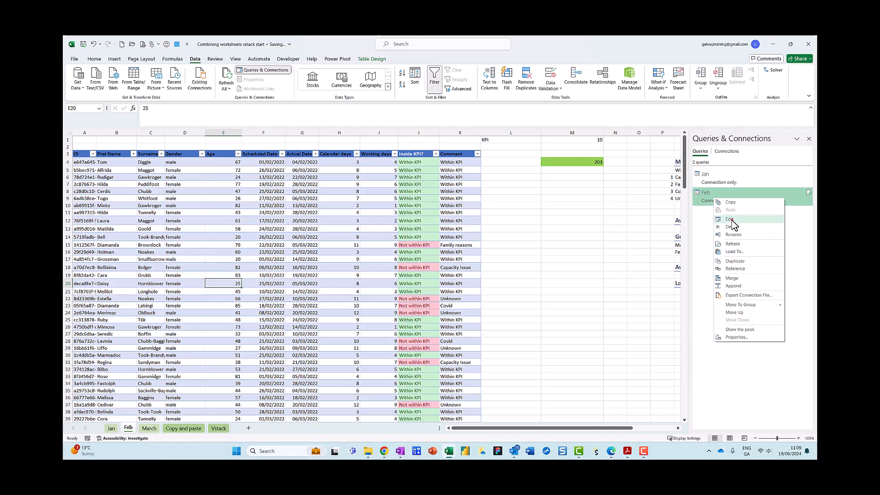
{"action": "left_click_drag", "start_coordinate": [723, 212], "coordinate": [741, 223]}
{"action": "key", "text": "Escape"}
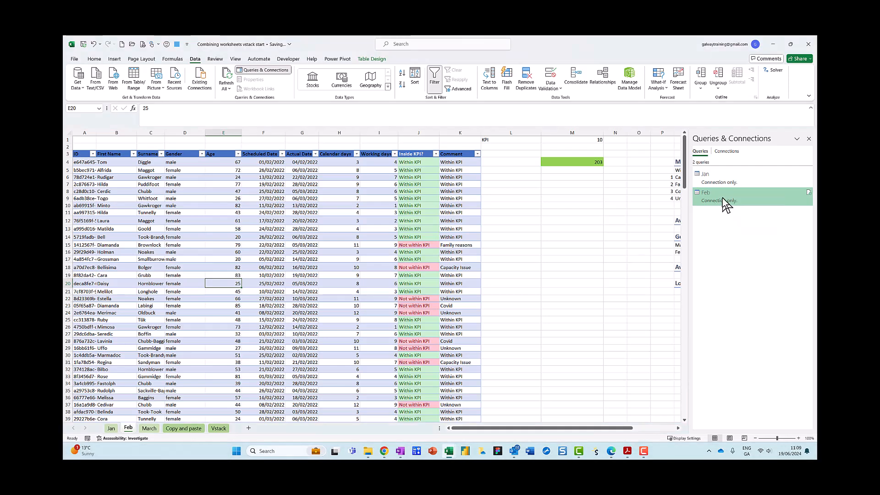
{"action": "right_click", "coordinate": [723, 203]}
{"action": "left_click", "coordinate": [737, 219]}
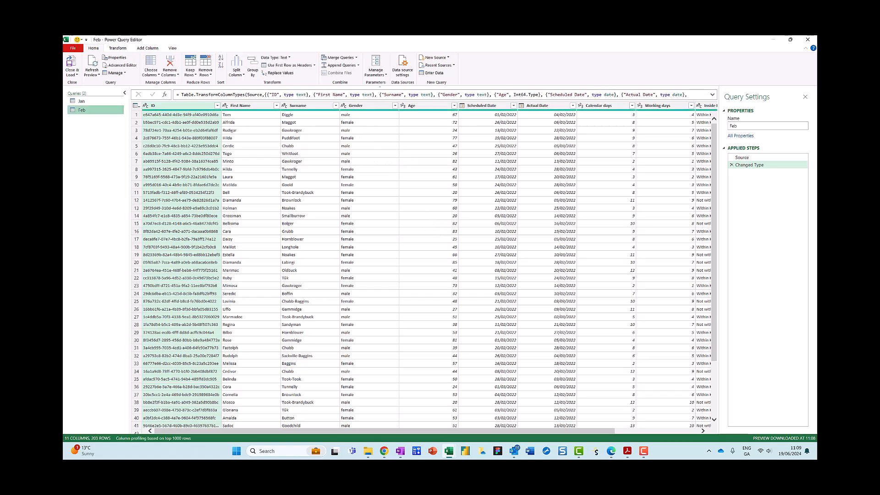
{"action": "left_click_drag", "start_coordinate": [80, 55], "coordinate": [334, 76]}
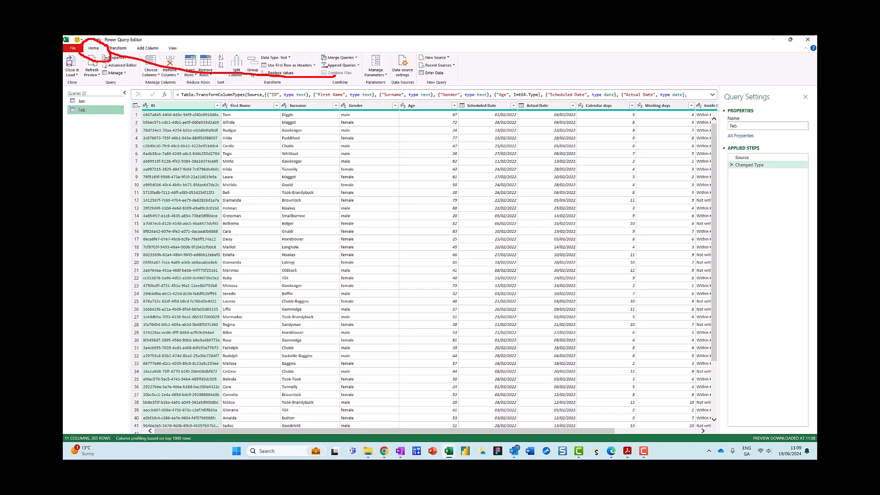
{"action": "left_click_drag", "start_coordinate": [362, 72], "coordinate": [336, 45]}
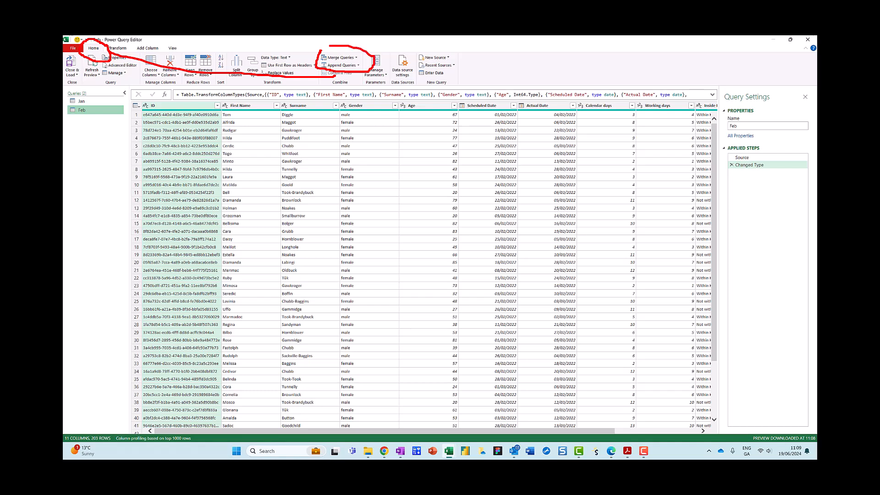
{"action": "key", "text": "Escape"}
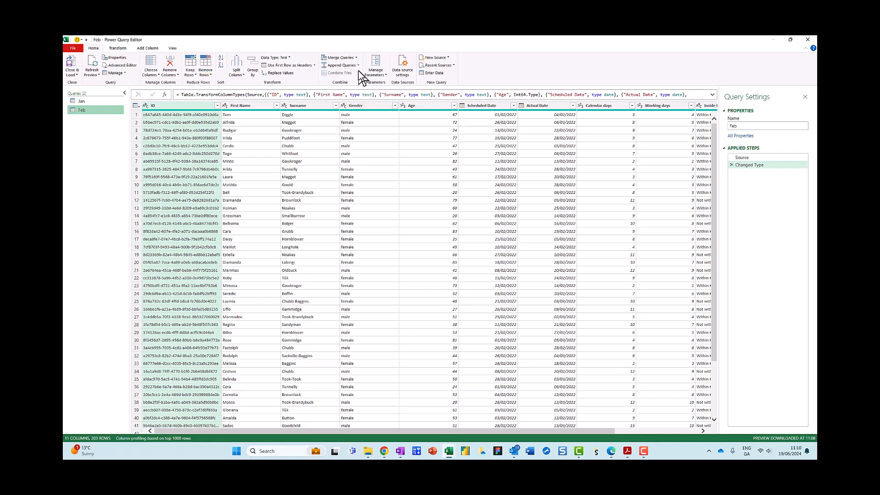
{"action": "left_click", "coordinate": [359, 65]}
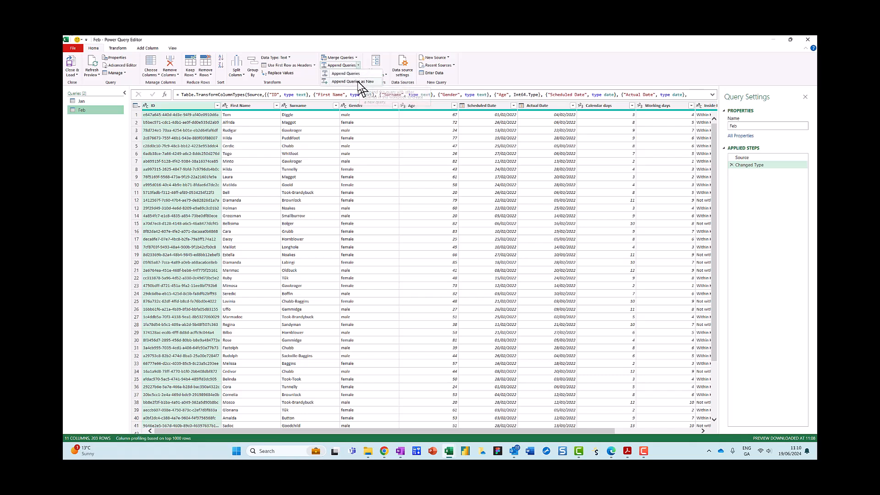
{"action": "left_click", "coordinate": [359, 81]}
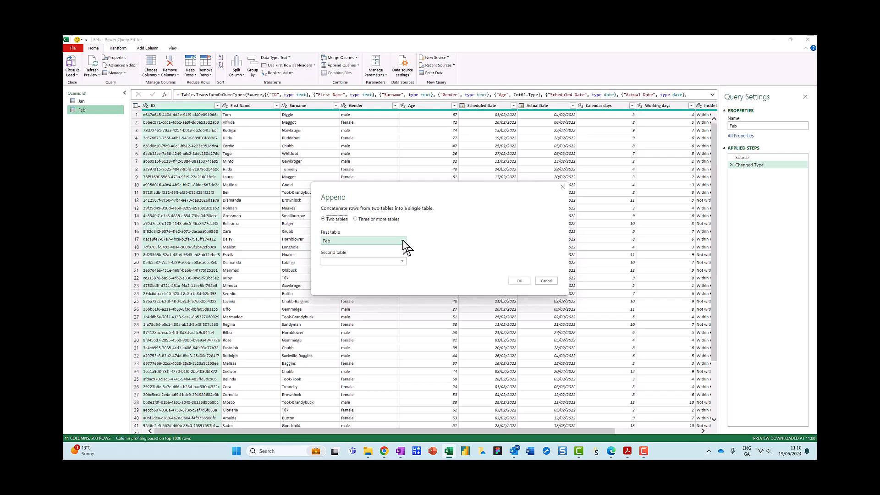
{"action": "left_click", "coordinate": [550, 282]}
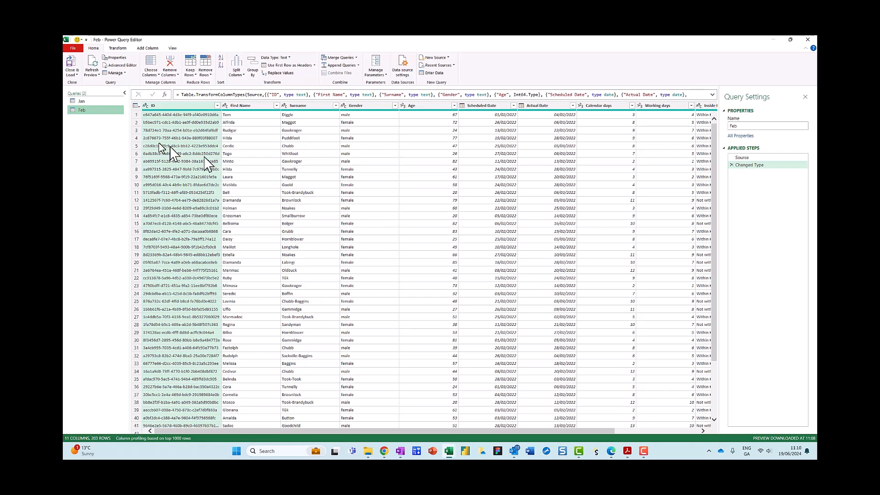
Step: Append the Jan and Feb queries as a new query, with Jan as the first table and Feb as the second
{"action": "left_click", "coordinate": [91, 102]}
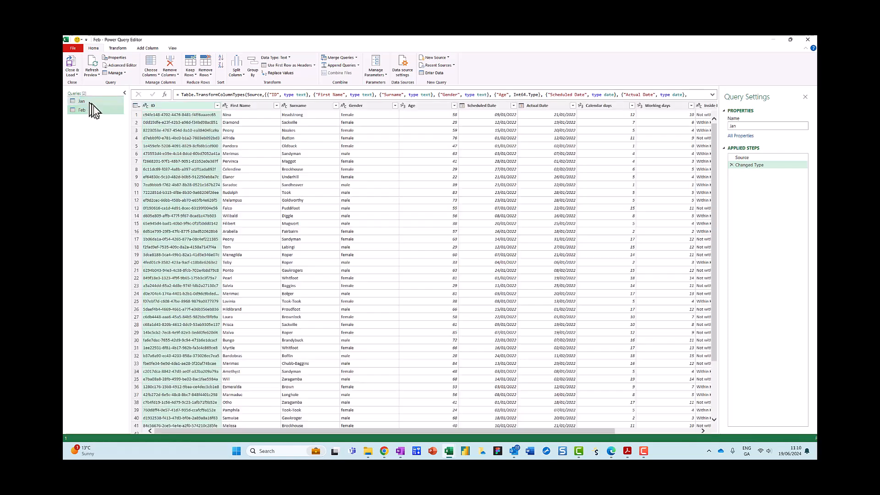
{"action": "left_click", "coordinate": [358, 67]}
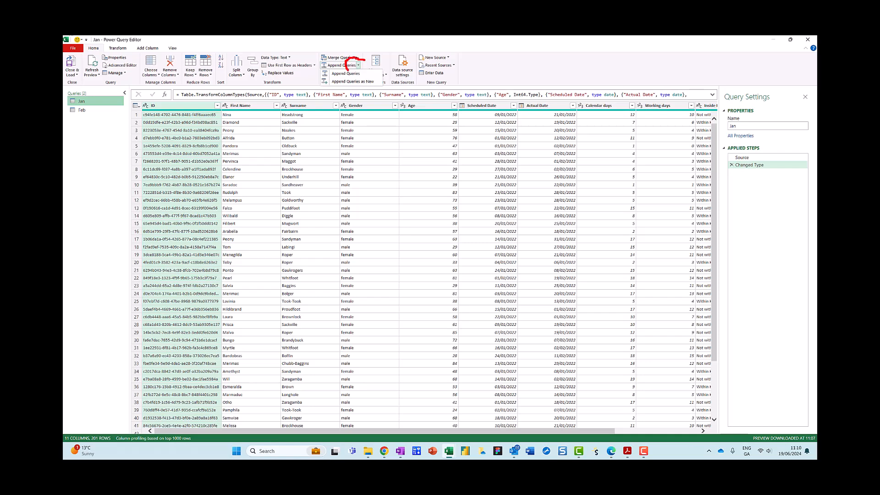
{"action": "key", "text": "Escape"}
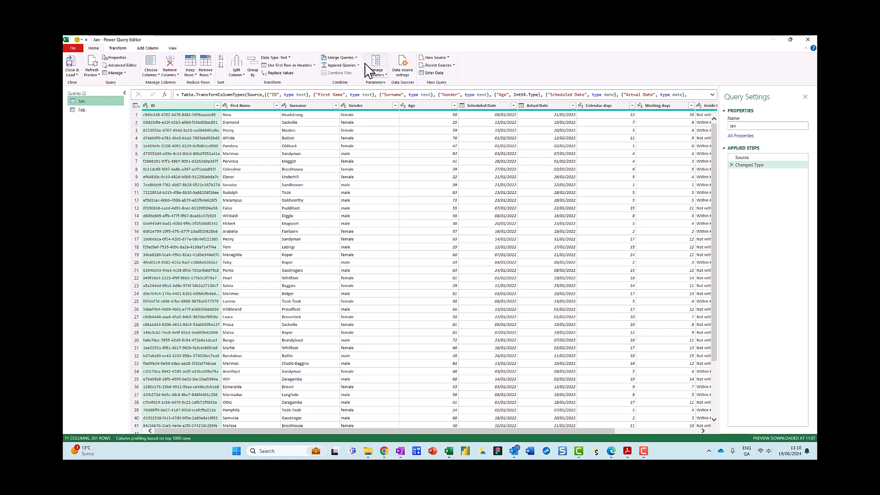
{"action": "left_click", "coordinate": [357, 64]}
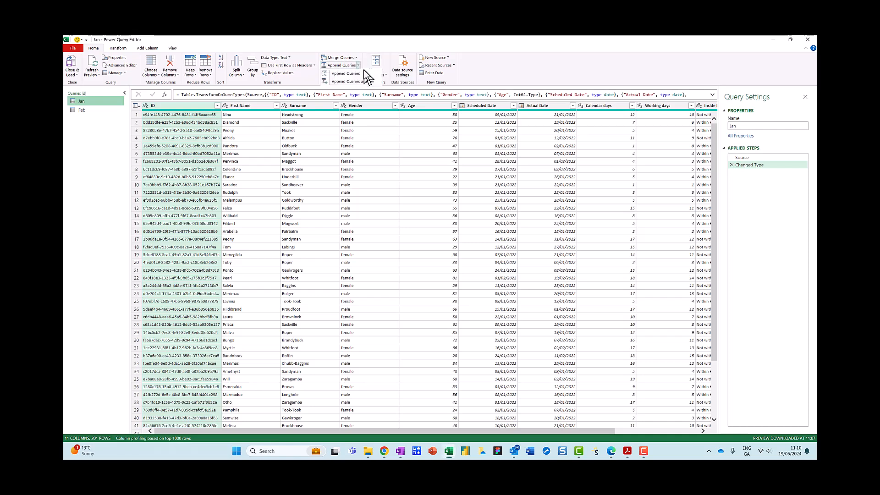
{"action": "left_click", "coordinate": [360, 82]}
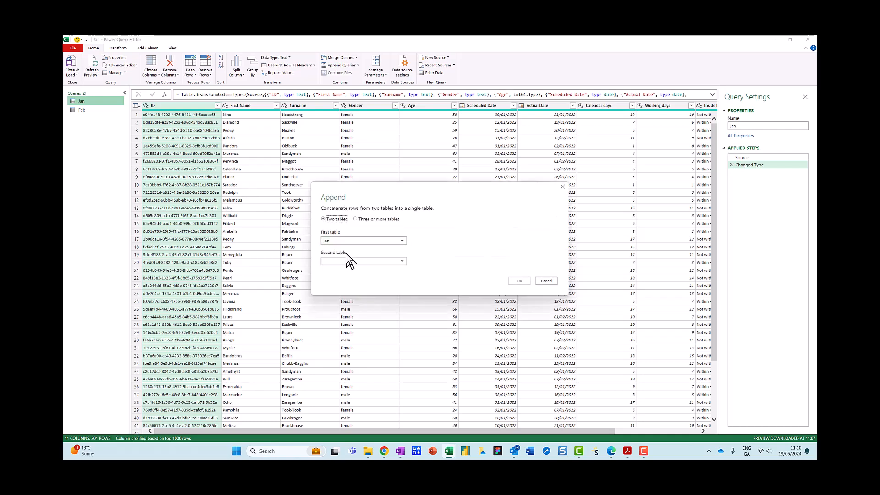
{"action": "left_click", "coordinate": [403, 261]}
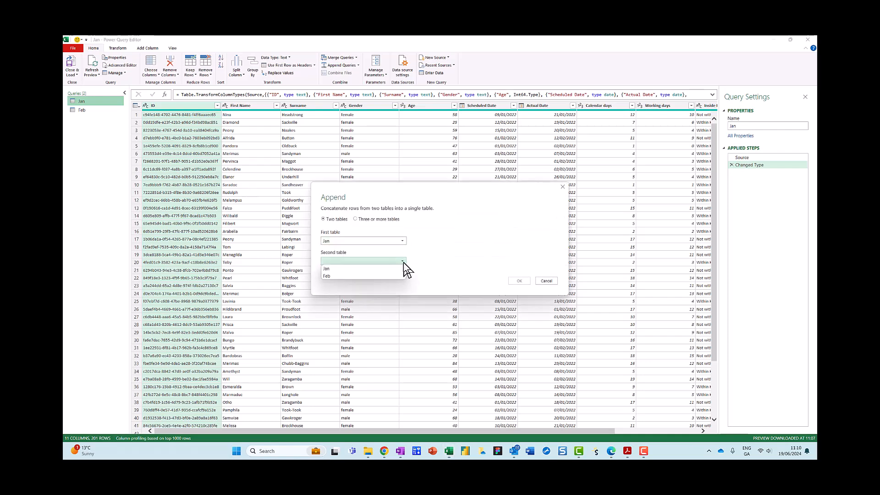
{"action": "left_click", "coordinate": [354, 280]}
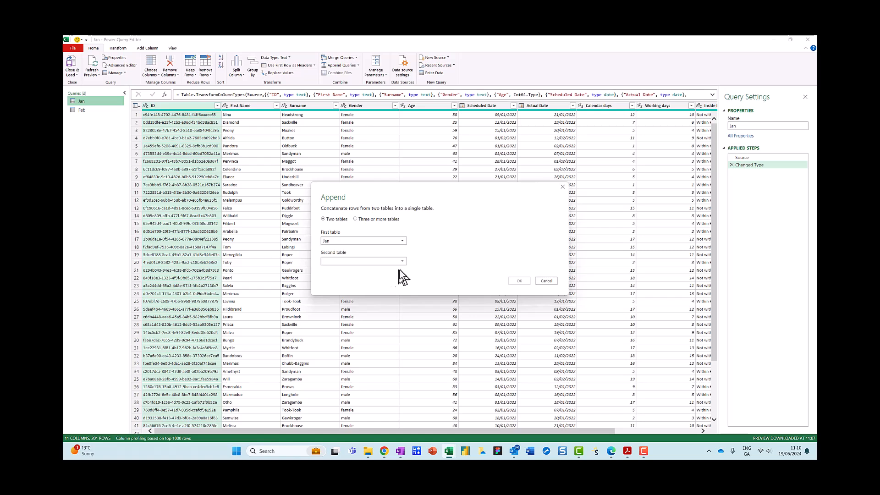
{"action": "left_click", "coordinate": [394, 260]}
{"action": "left_click", "coordinate": [333, 275]}
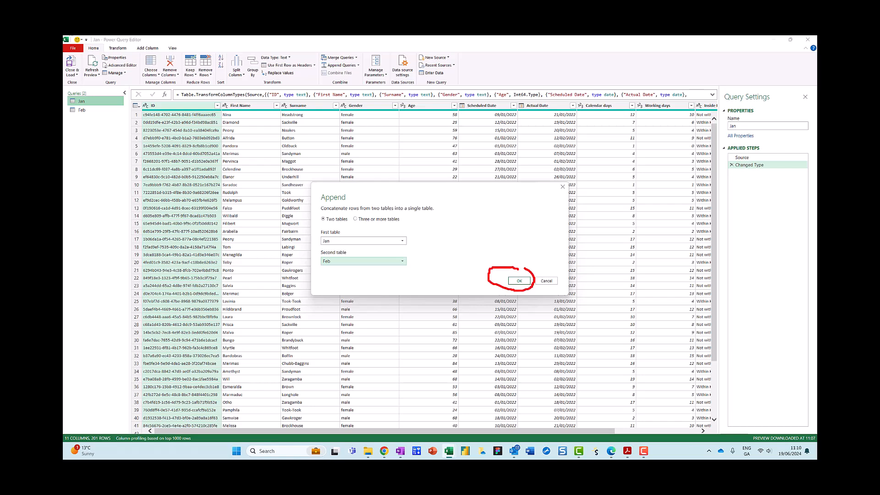
{"action": "left_click", "coordinate": [518, 282]}
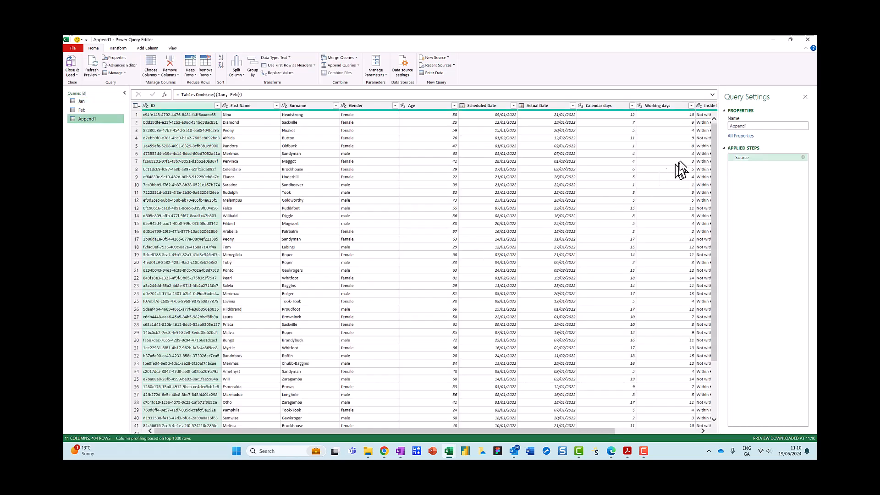
Step: Rename the appended query as Jan and Feb
{"action": "double_click", "coordinate": [751, 125]}
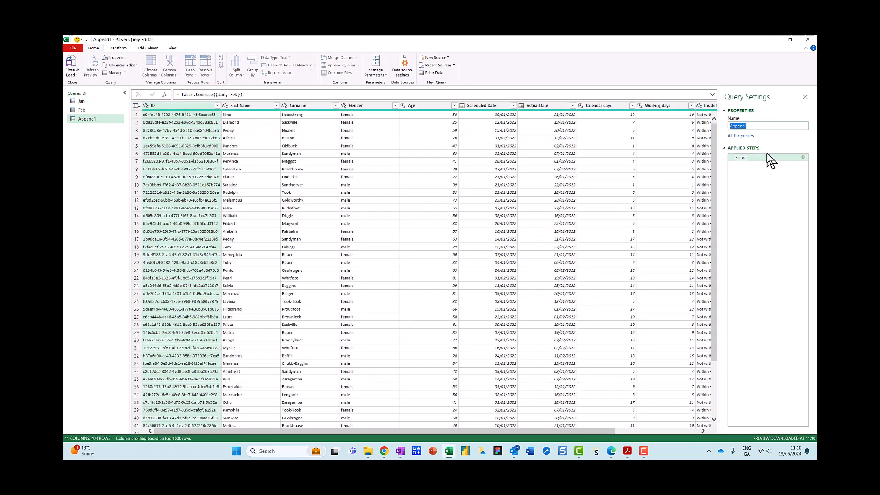
{"action": "type", "text": "Jan and Feb"}
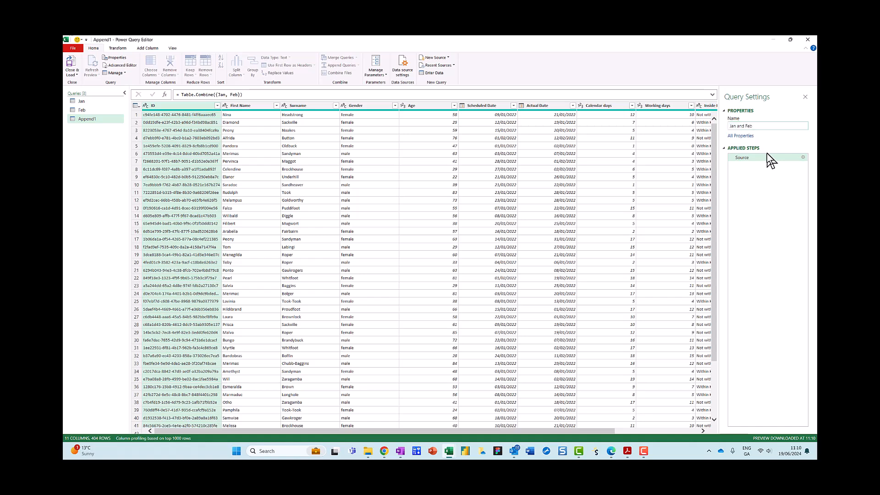
{"action": "left_click", "coordinate": [767, 157]}
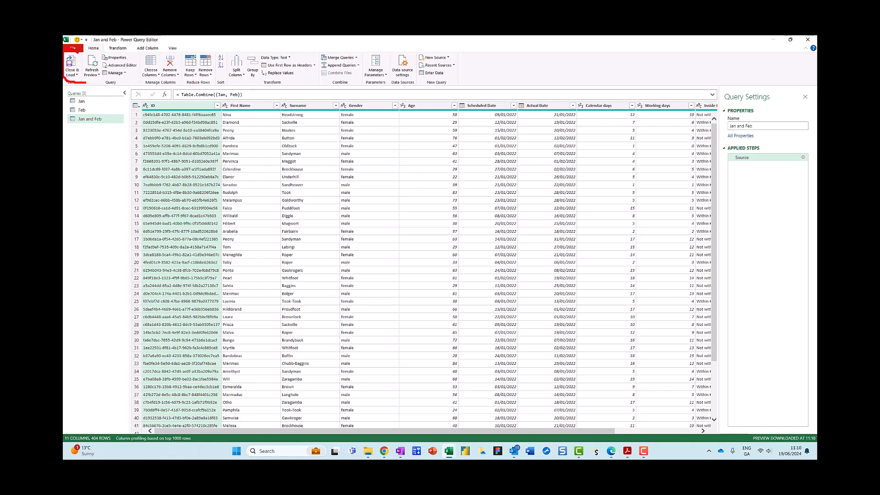
Step: Close the editor and keep the Jan and Feb query as a connection only, cancelling the load to the worksheet
{"action": "left_click", "coordinate": [74, 74]}
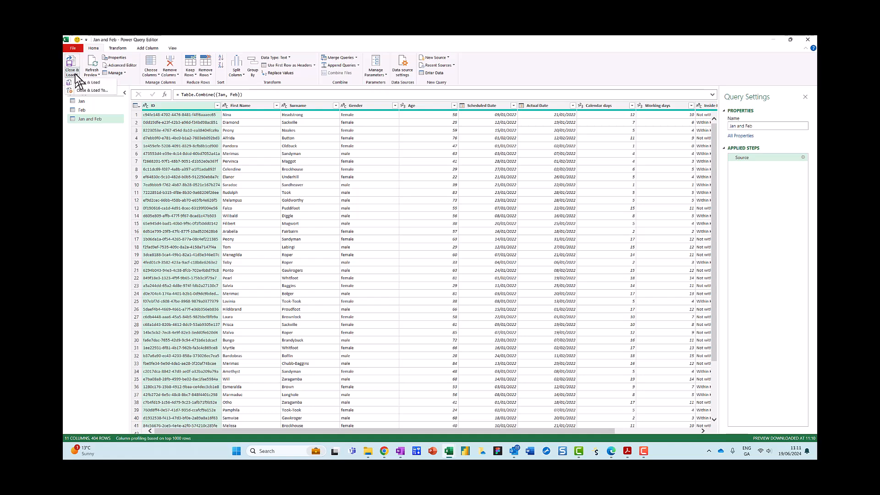
{"action": "left_click", "coordinate": [88, 82]}
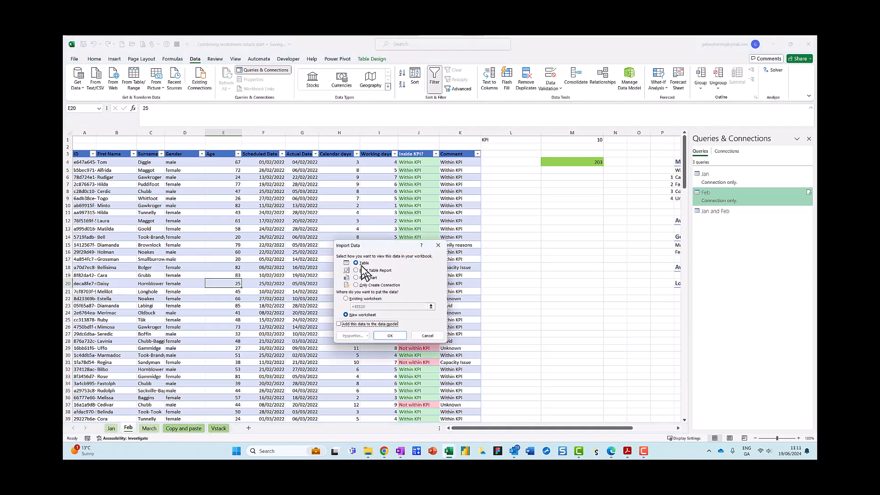
{"action": "left_click", "coordinate": [348, 298]}
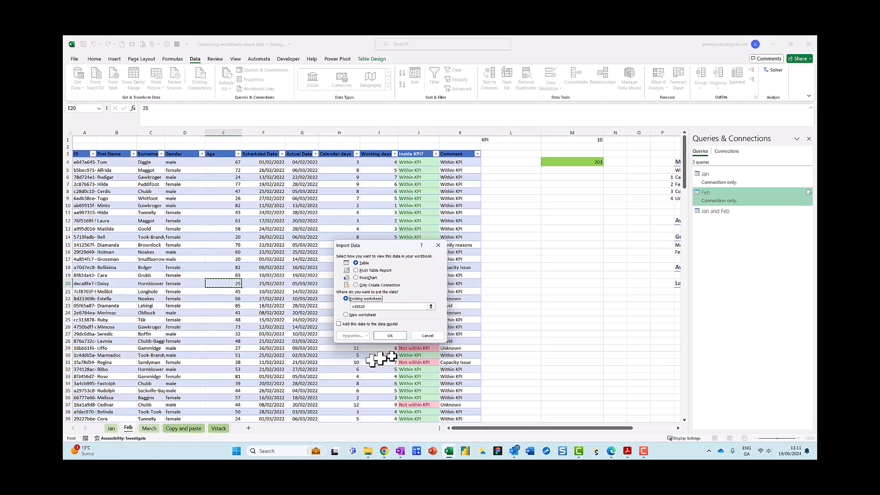
{"action": "left_click", "coordinate": [427, 335]}
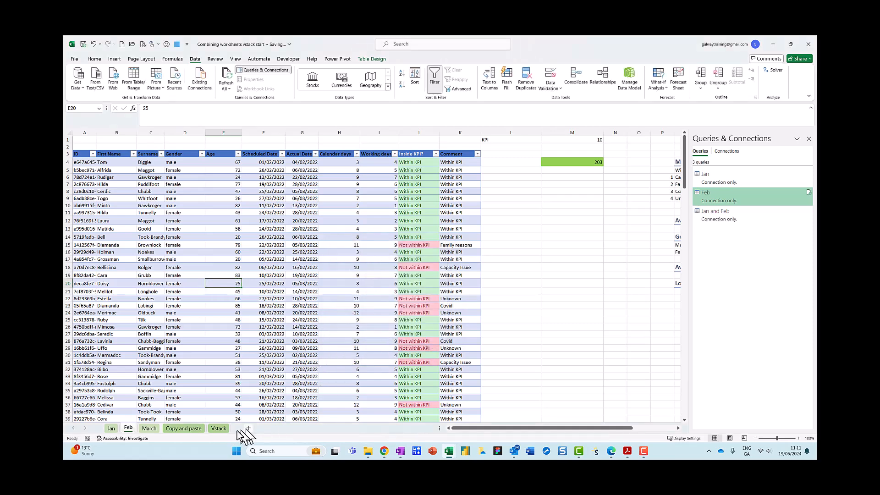
Step: Add a new worksheet after Vstack and name it Power Query Append
{"action": "left_click", "coordinate": [220, 430]}
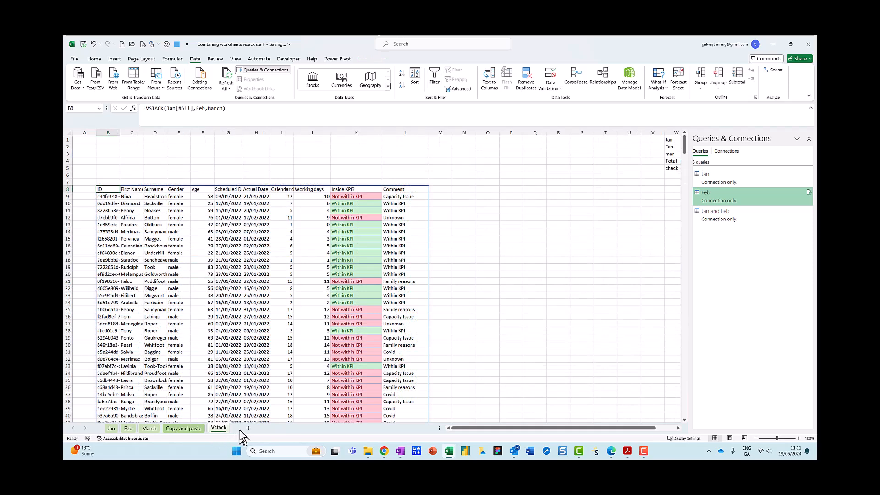
{"action": "left_click", "coordinate": [248, 428]}
{"action": "double_click", "coordinate": [246, 427]}
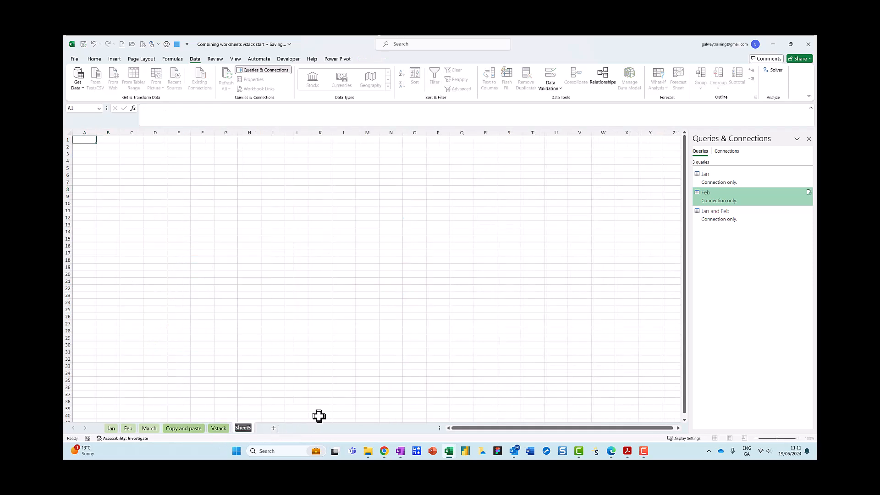
{"action": "type", "text": "P"}
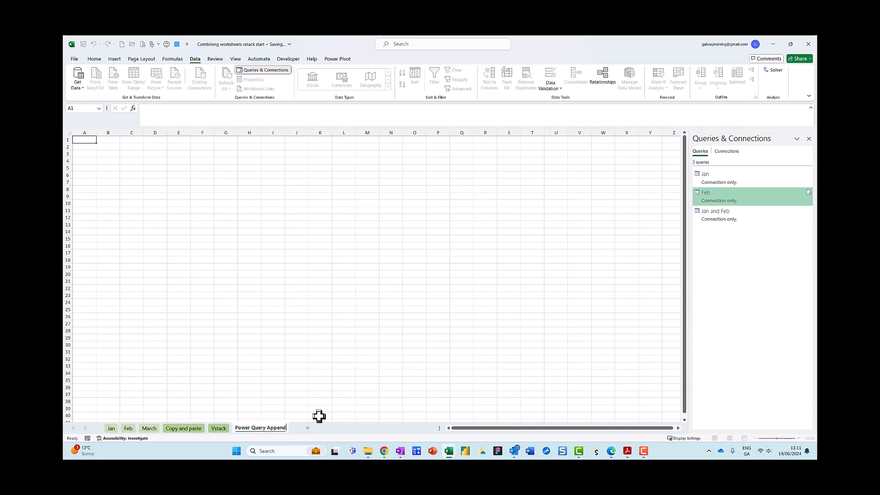
{"action": "type", "text": "ower Query Append"}
{"action": "key", "text": "Return"}
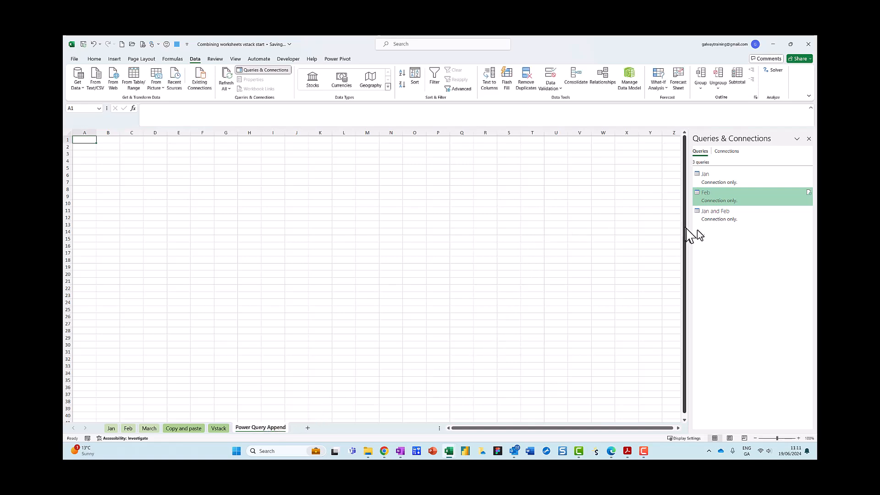
Step: Load the Jan and Feb query as a table into cell A1 of the existing worksheet
{"action": "left_click", "coordinate": [710, 216]}
{"action": "right_click", "coordinate": [709, 216]}
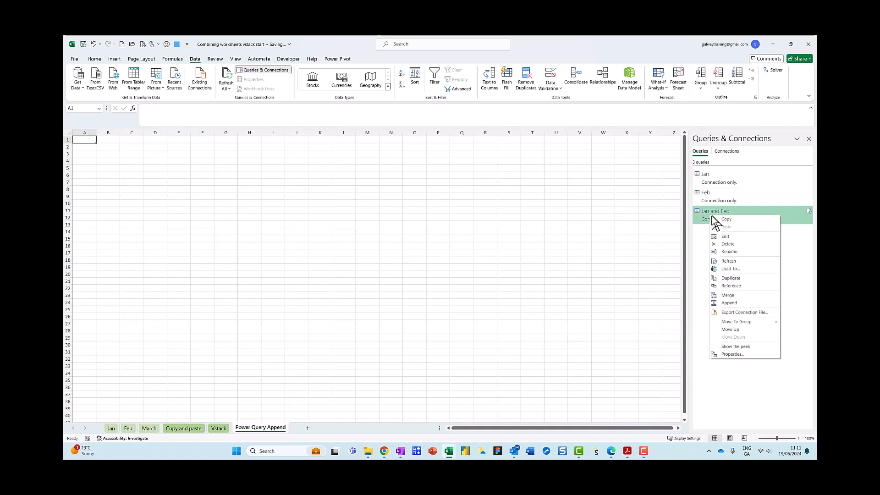
{"action": "left_click", "coordinate": [730, 268]}
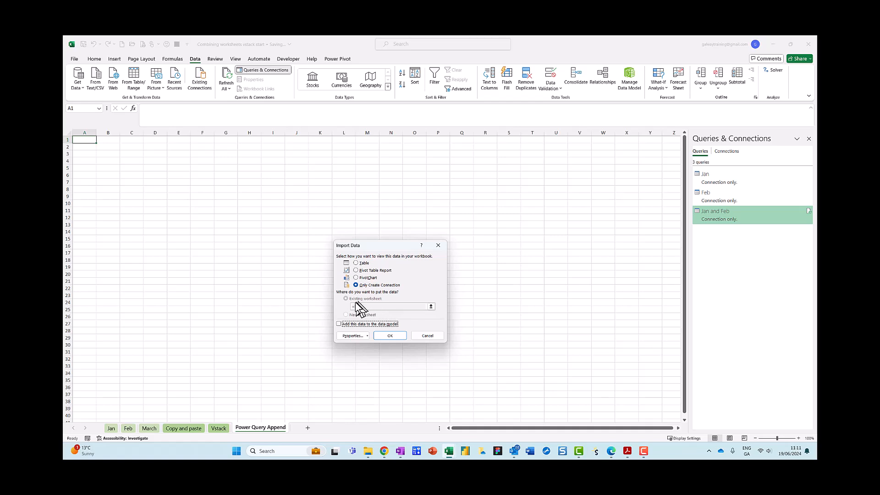
{"action": "left_click", "coordinate": [356, 262]}
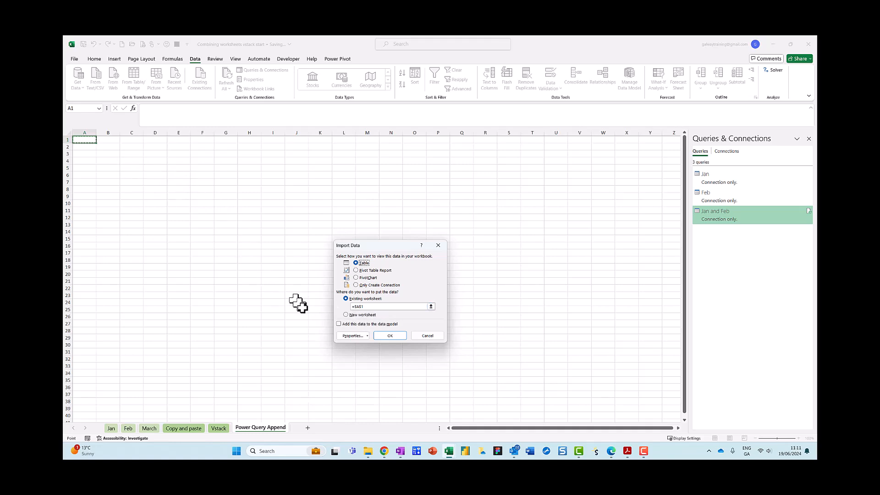
{"action": "left_click", "coordinate": [389, 335]}
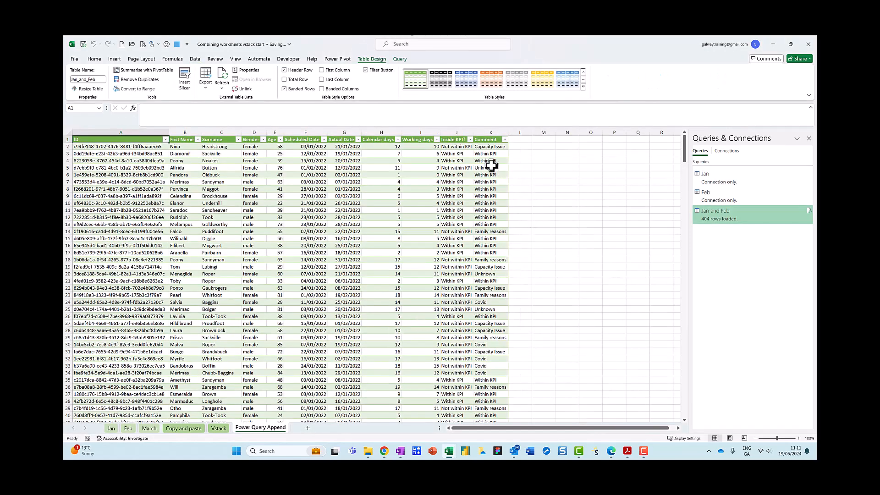
Step: Check the loaded table's row count down the ID column and enter 404 in cell Q1
{"action": "left_click", "coordinate": [127, 147]}
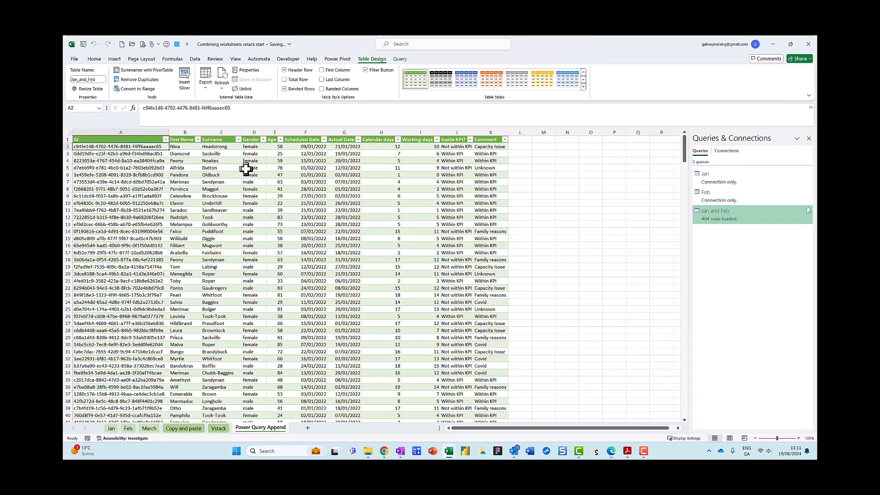
{"action": "key", "text": "ctrl+shift+Down"}
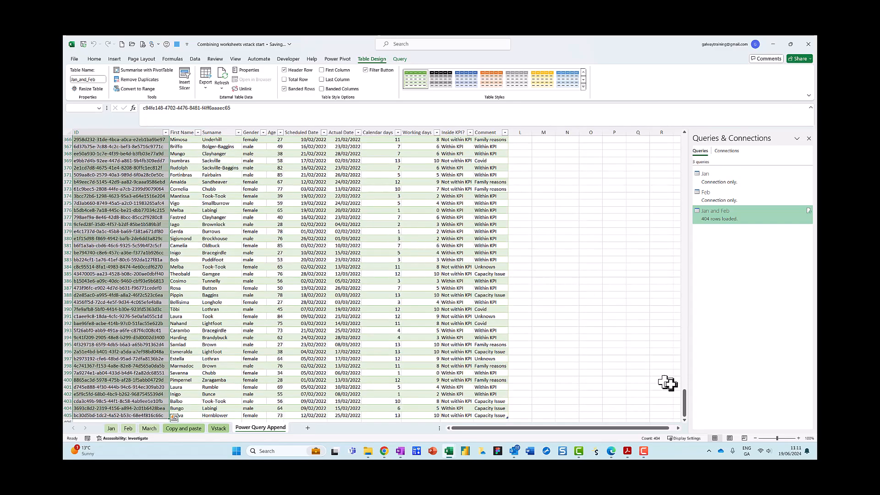
{"action": "left_click_drag", "start_coordinate": [684, 405], "coordinate": [688, 136]}
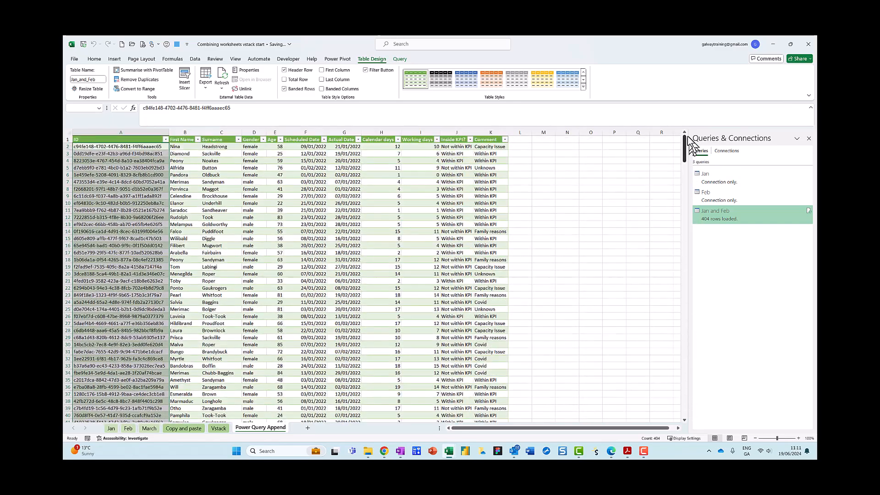
{"action": "left_click", "coordinate": [642, 140]}
{"action": "type", "text": "404"}
{"action": "key", "text": "Return"}
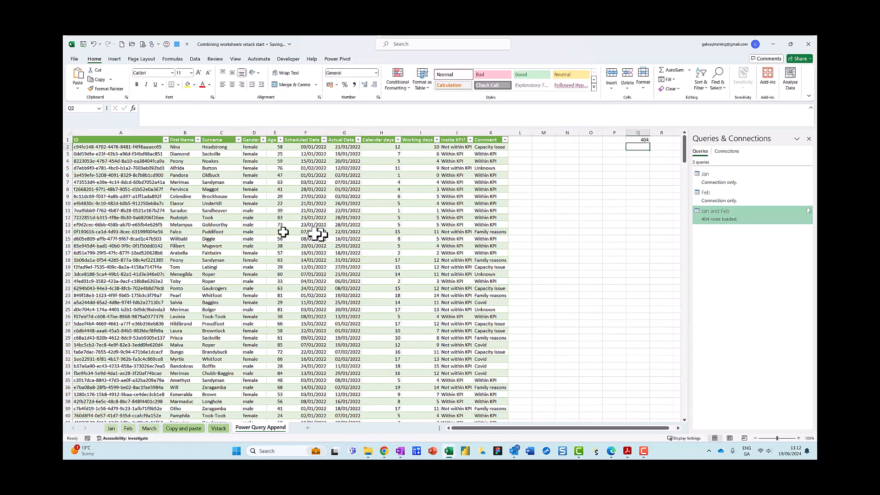
{"action": "left_click", "coordinate": [277, 243]}
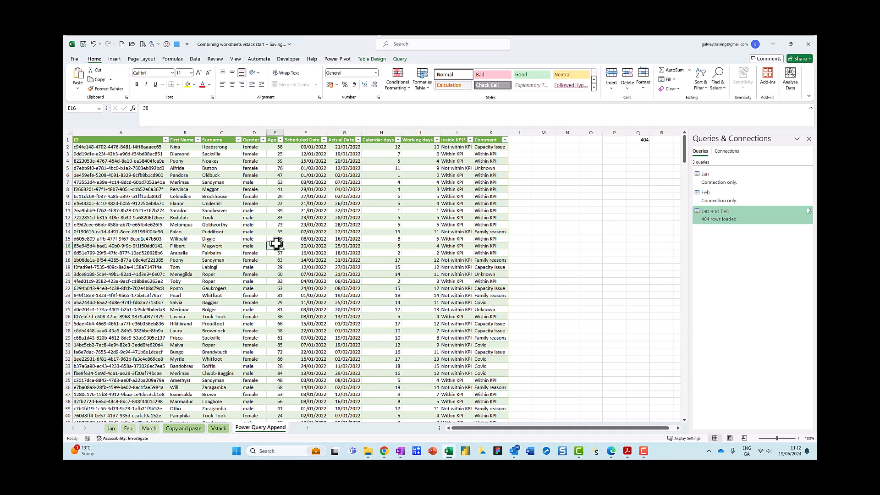
{"action": "key", "text": "ctrl+2"}
{"action": "left_click_drag", "start_coordinate": [290, 252], "coordinate": [357, 252]}
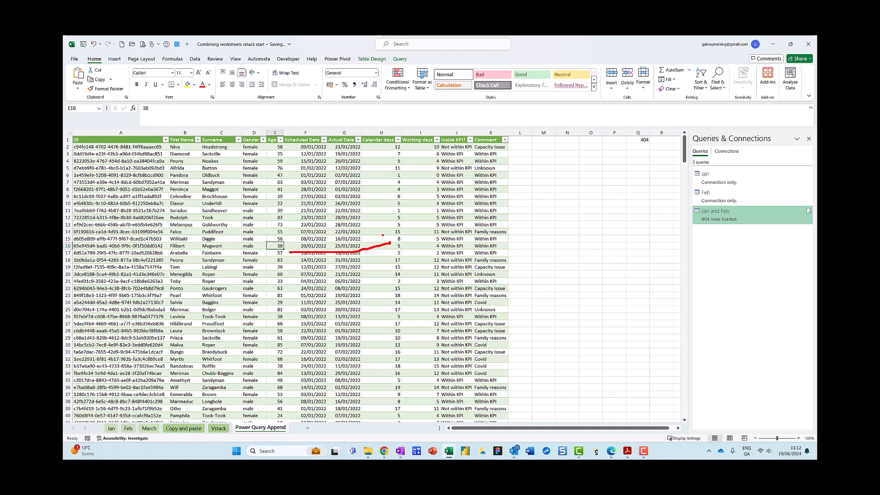
{"action": "key", "text": "Escape"}
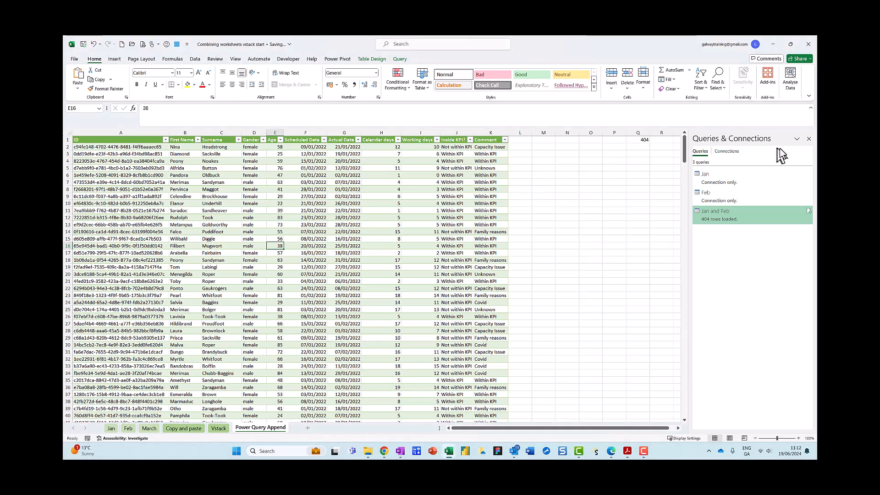
{"action": "left_click", "coordinate": [808, 138]}
{"action": "left_click", "coordinate": [358, 224]}
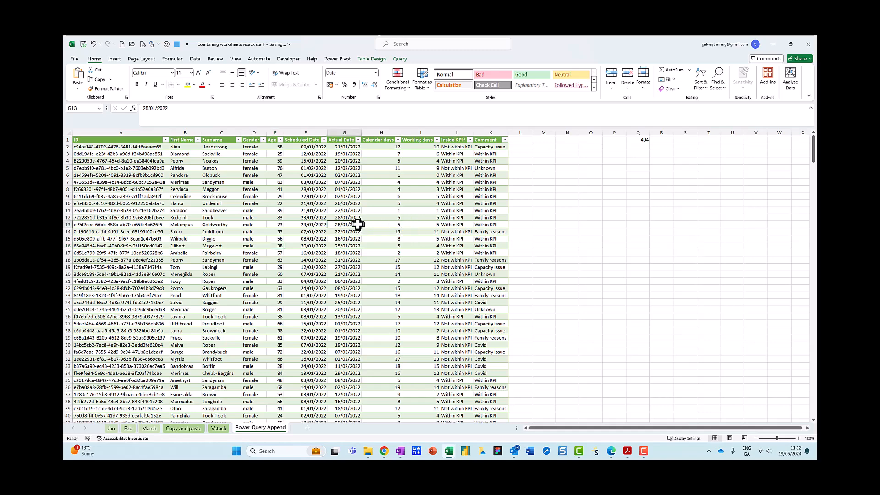
{"action": "key", "text": "Escape"}
{"action": "left_click", "coordinate": [400, 59]}
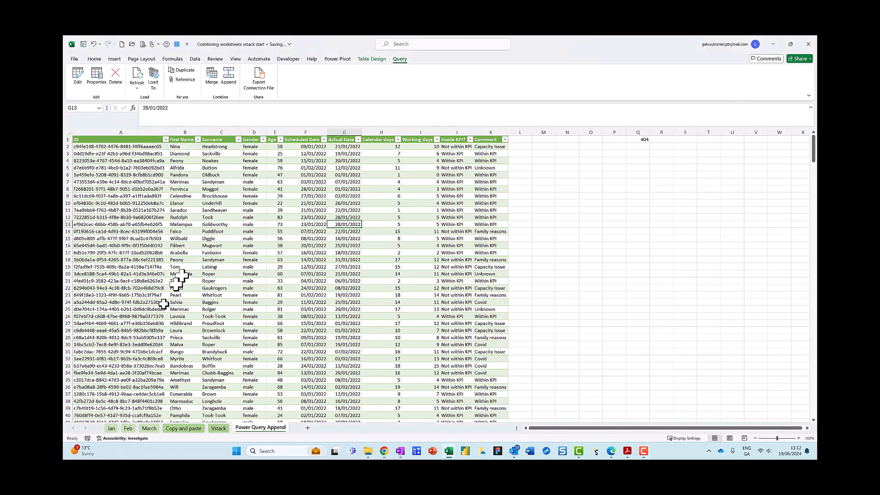
Step: Create a Power Query from the March sheet's table and load it as a connection only
{"action": "left_click", "coordinate": [149, 428]}
{"action": "left_click", "coordinate": [204, 330]}
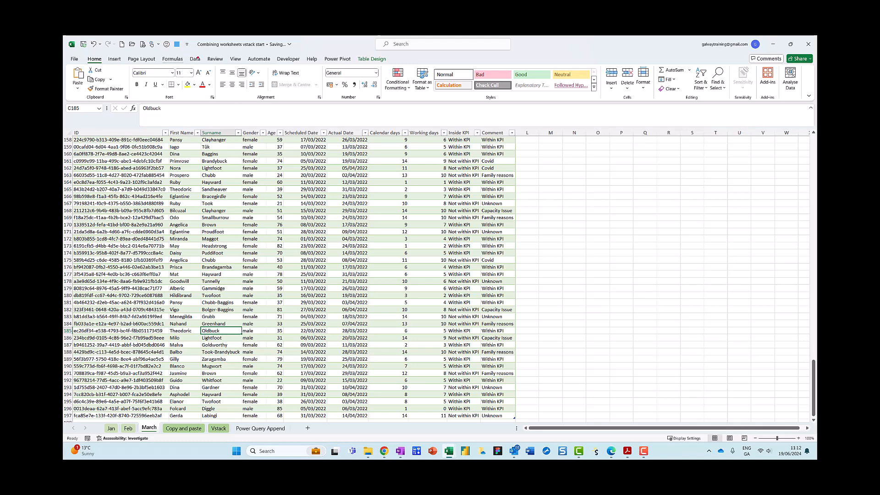
{"action": "left_click", "coordinate": [195, 58]}
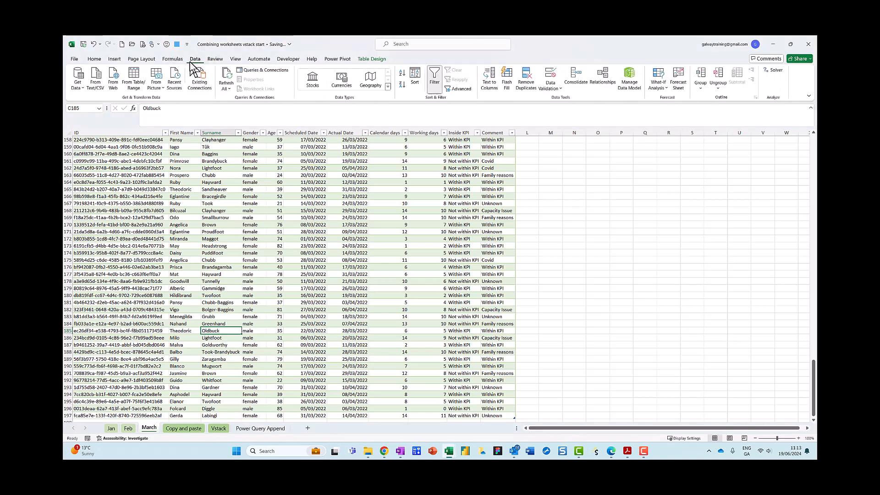
{"action": "left_click", "coordinate": [133, 82]}
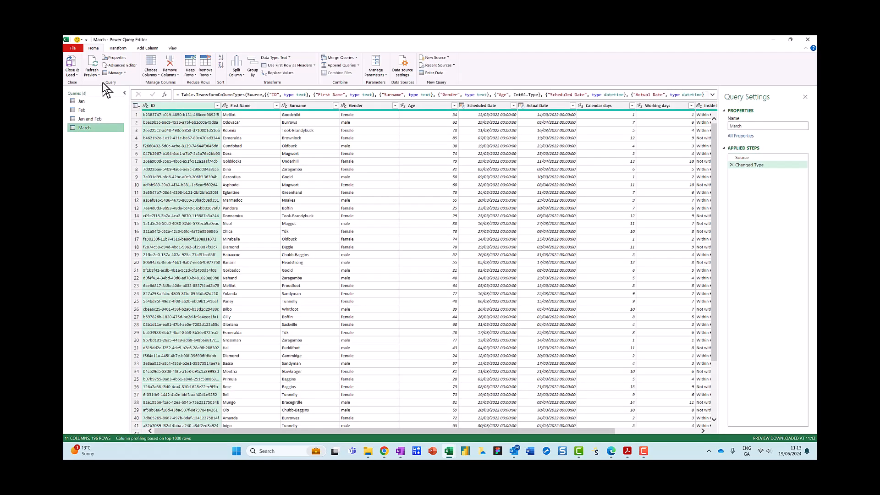
{"action": "left_click", "coordinate": [77, 75]}
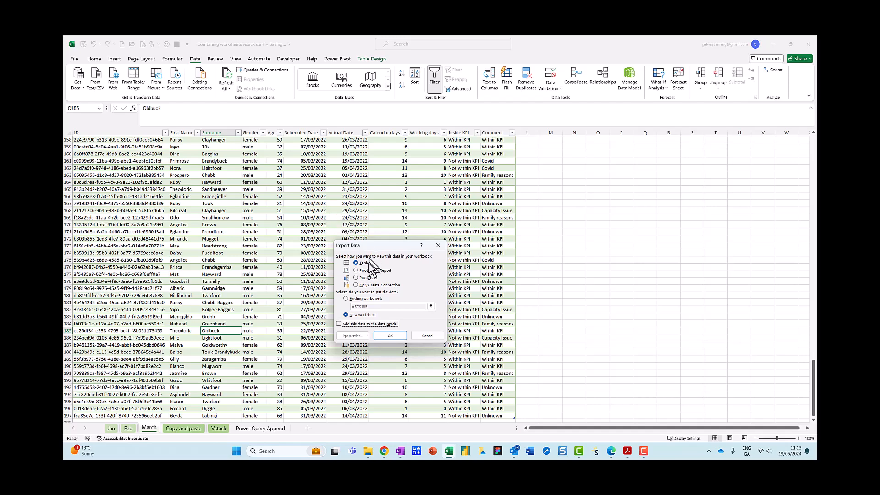
{"action": "left_click", "coordinate": [356, 286]}
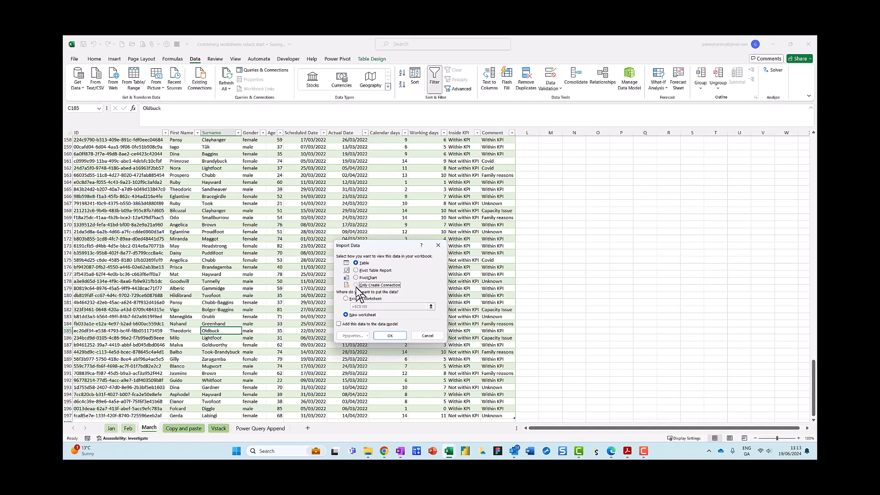
{"action": "left_click", "coordinate": [396, 338]}
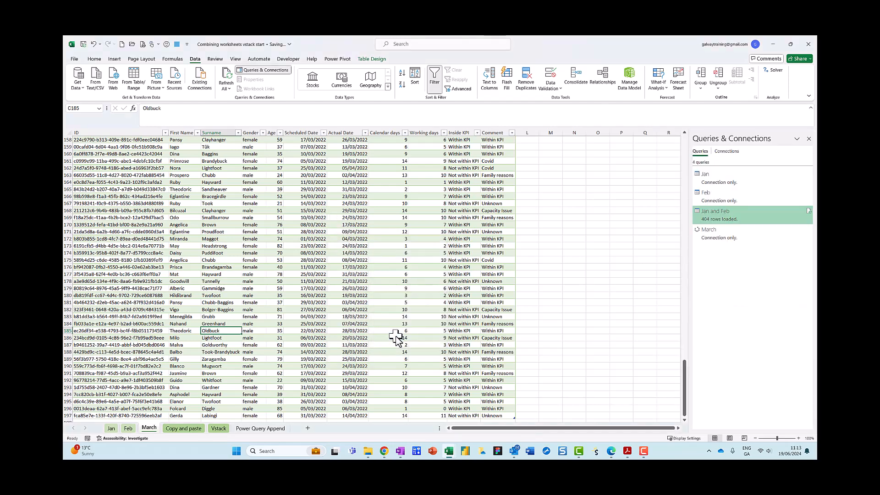
Step: Edit the Jan and Feb query and append it with March as a new query
{"action": "right_click", "coordinate": [716, 222]}
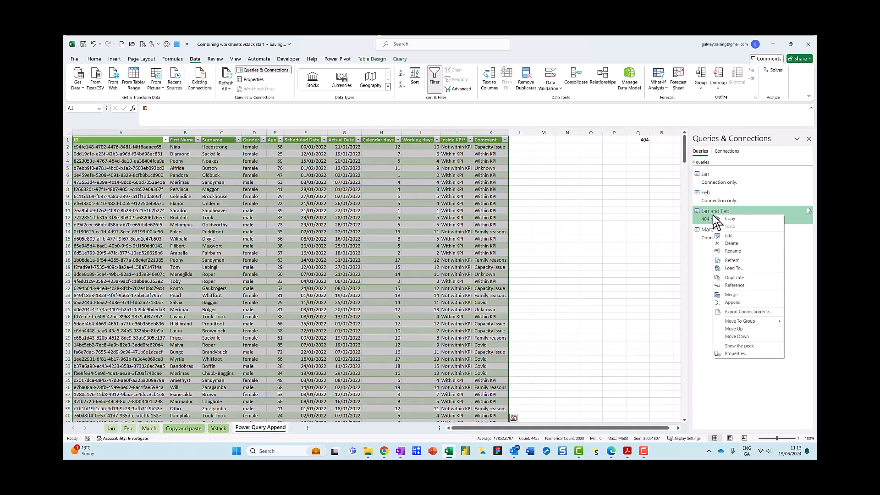
{"action": "left_click", "coordinate": [728, 237]}
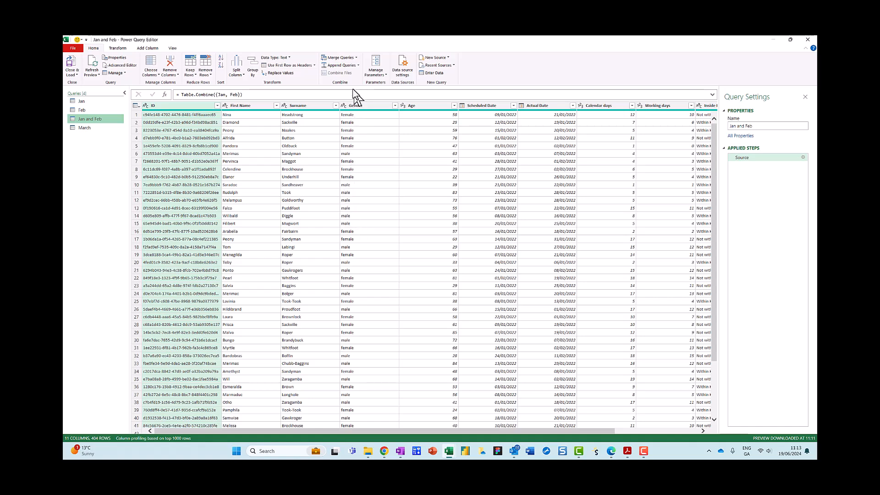
{"action": "left_click", "coordinate": [358, 65]}
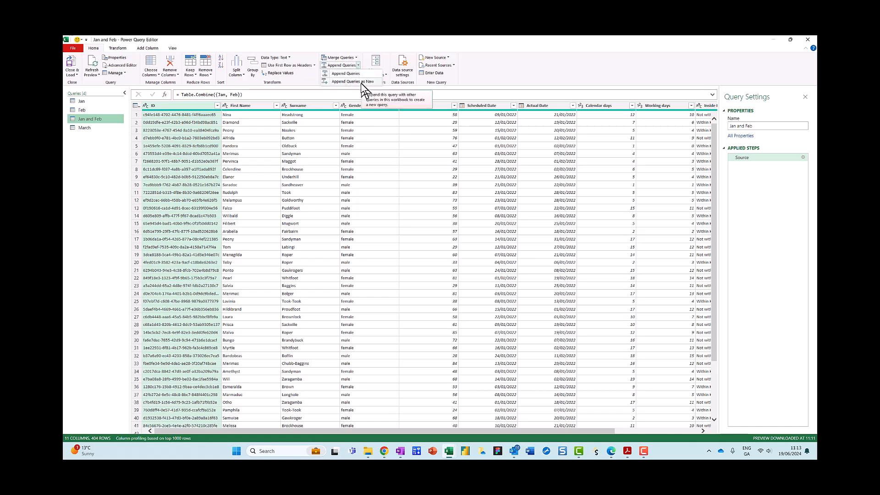
{"action": "left_click", "coordinate": [362, 82]}
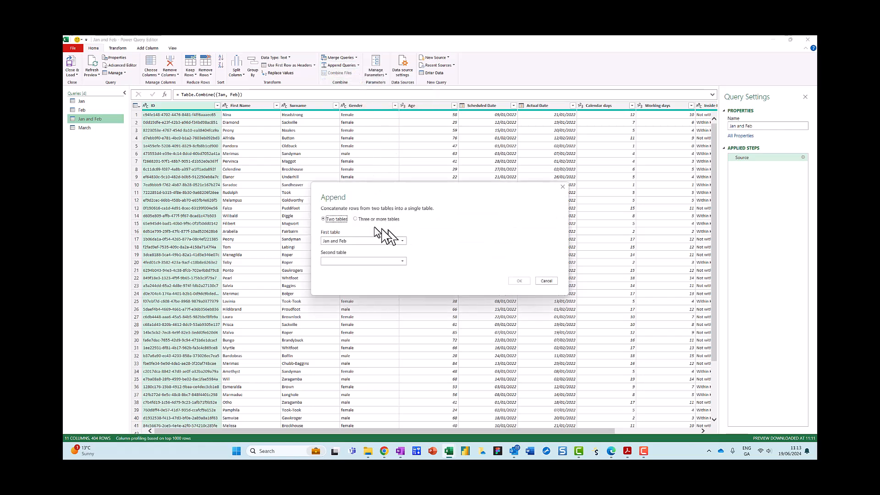
{"action": "left_click", "coordinate": [401, 261]}
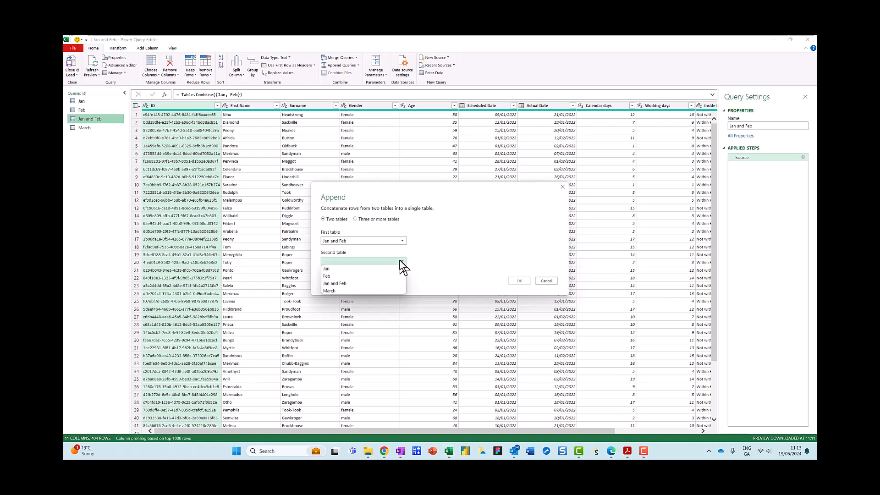
{"action": "left_click", "coordinate": [353, 290]}
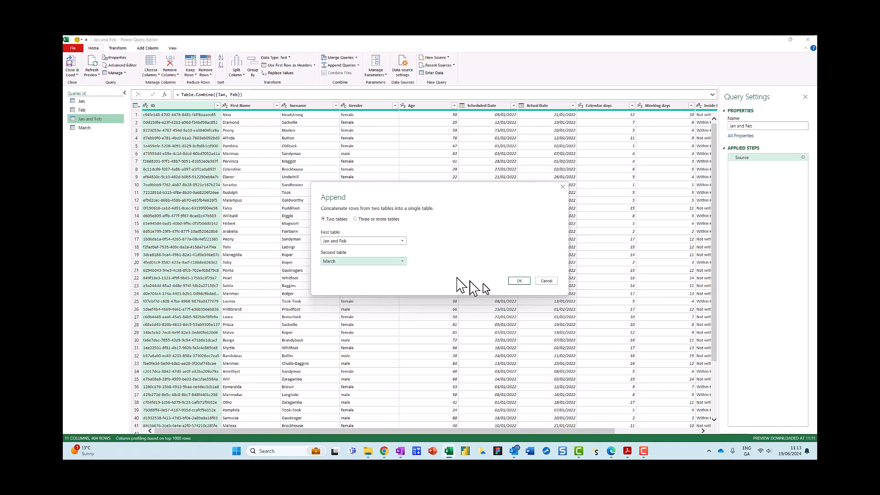
{"action": "left_click", "coordinate": [519, 281]}
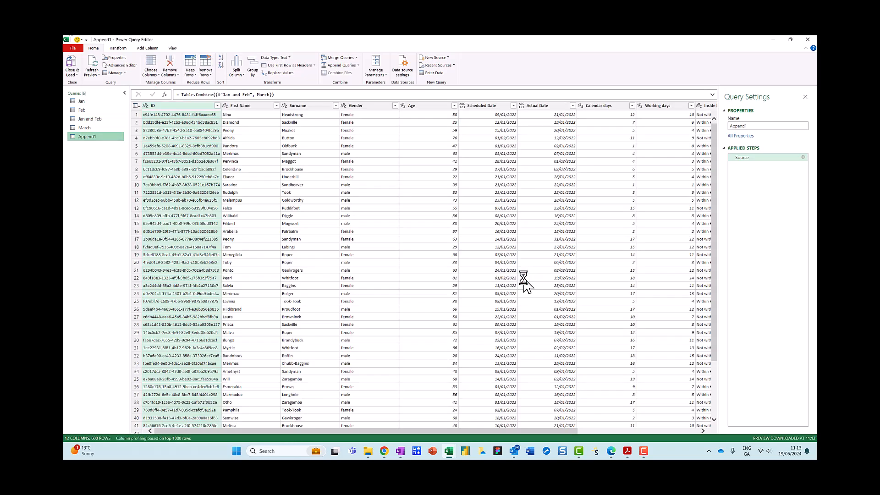
Step: Rename the appended query to JanFebMarch
{"action": "double_click", "coordinate": [744, 126]}
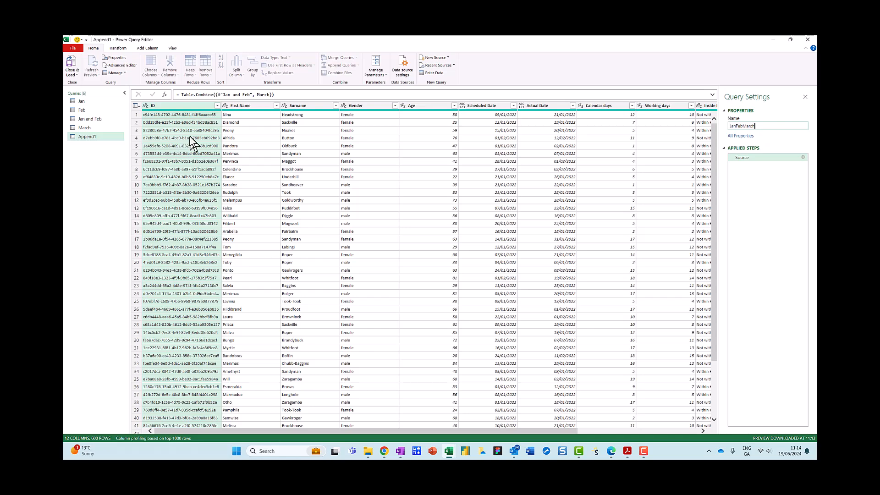
{"action": "left_click", "coordinate": [90, 128]}
{"action": "left_click", "coordinate": [89, 129]}
{"action": "left_click", "coordinate": [100, 139]}
Step: Close and load the JanFebMarch query as a table into a new worksheet
{"action": "left_click", "coordinate": [76, 74]}
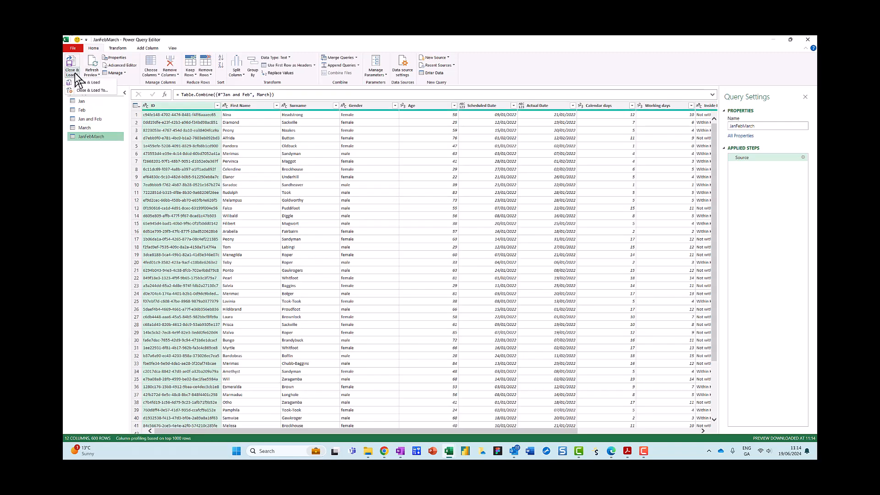
{"action": "left_click", "coordinate": [80, 84]}
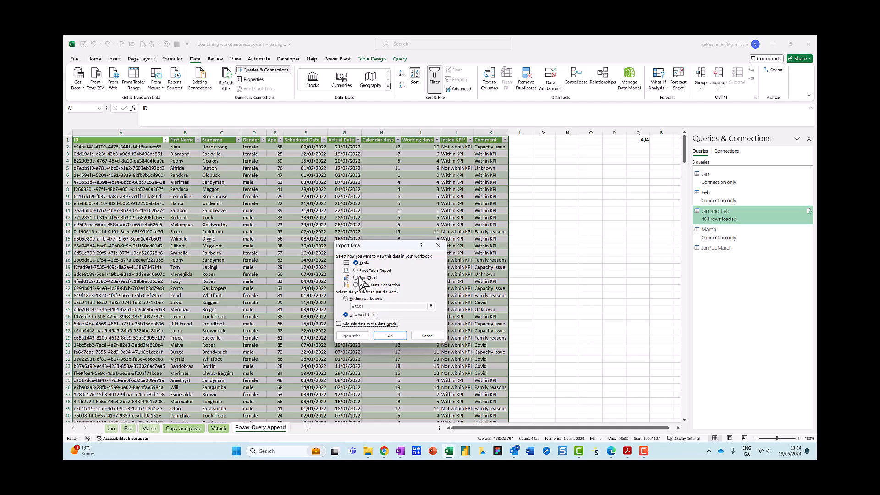
{"action": "left_click", "coordinate": [393, 338]}
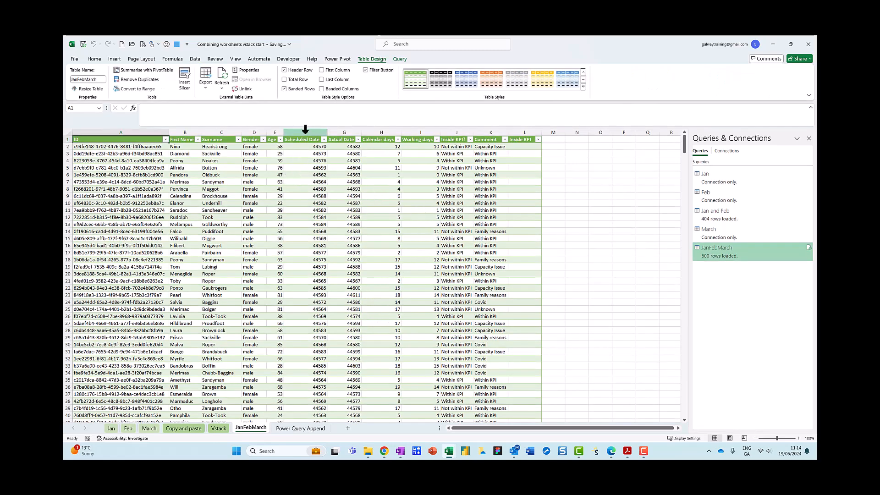
Step: Format the Scheduled Date and Actual Date columns as Short Date
{"action": "left_click_drag", "start_coordinate": [305, 133], "coordinate": [333, 132]}
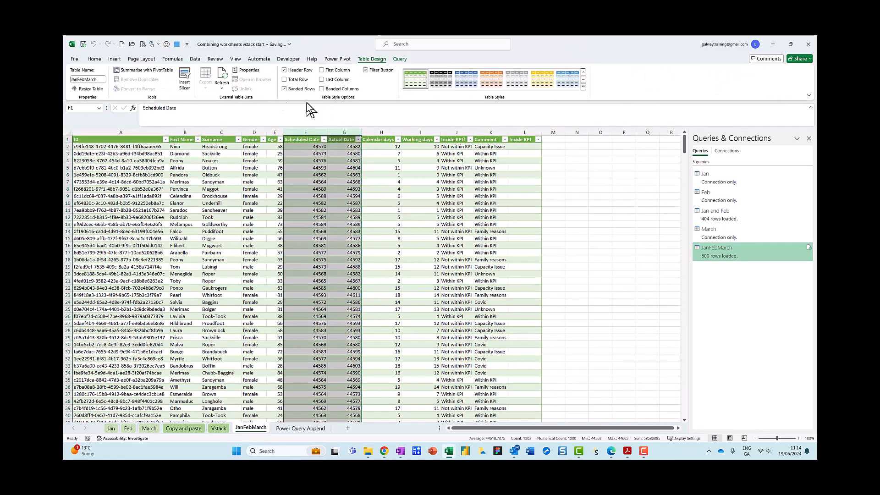
{"action": "left_click", "coordinate": [94, 59]}
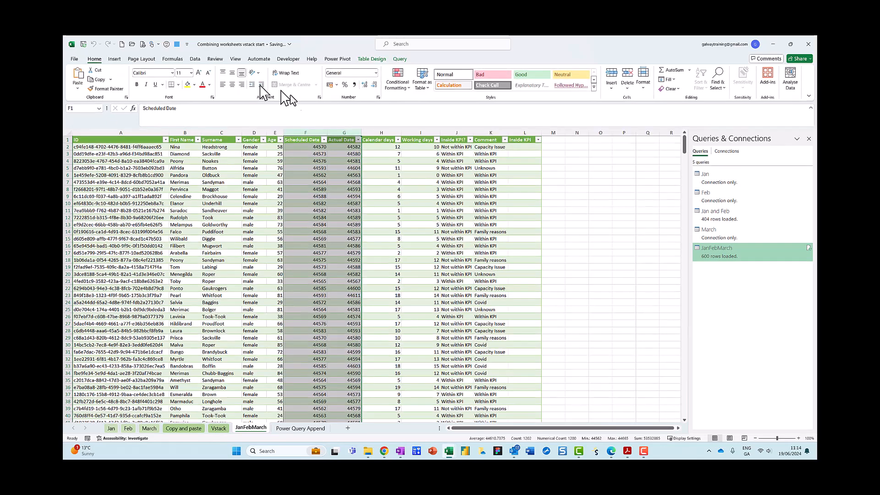
{"action": "left_click", "coordinate": [376, 73]}
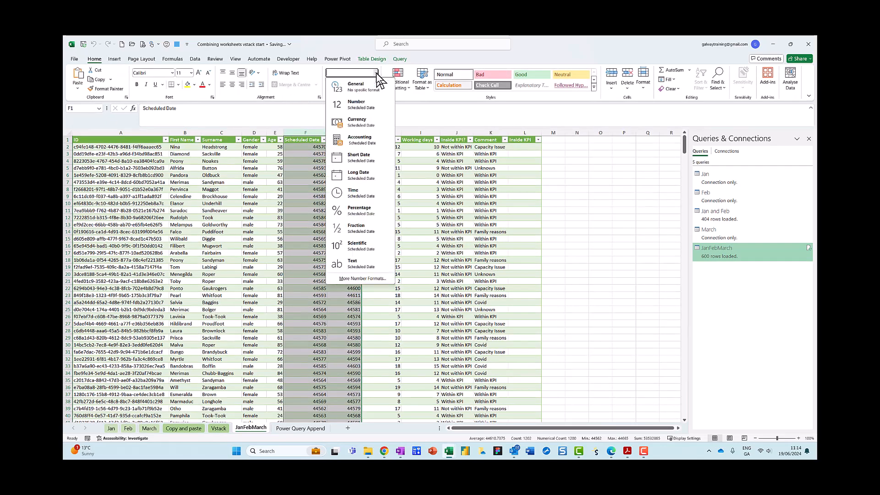
{"action": "left_click", "coordinate": [370, 161]}
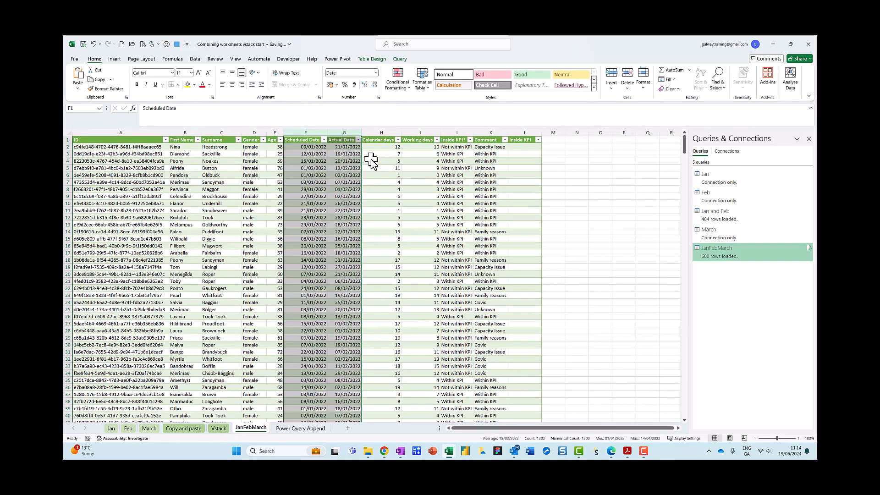
Step: Check the appended table's row count down the ID column and select cell Q2
{"action": "left_click", "coordinate": [124, 148]}
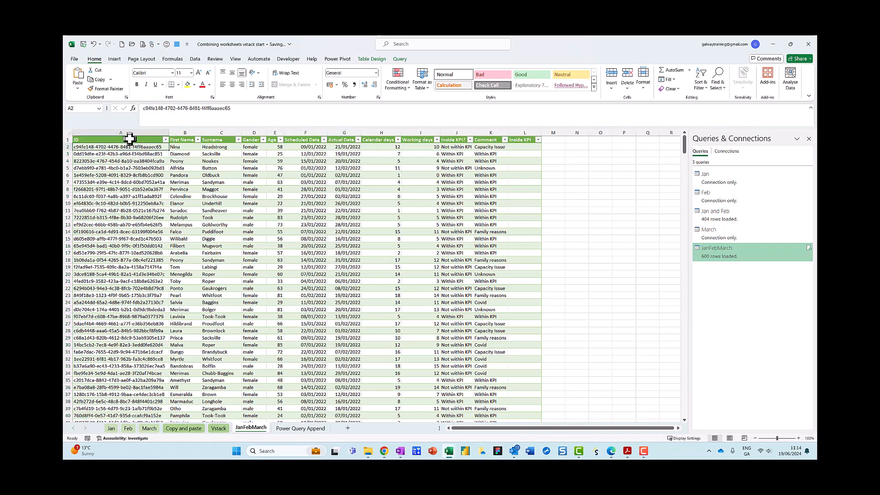
{"action": "key", "text": "ctrl+shift+Down"}
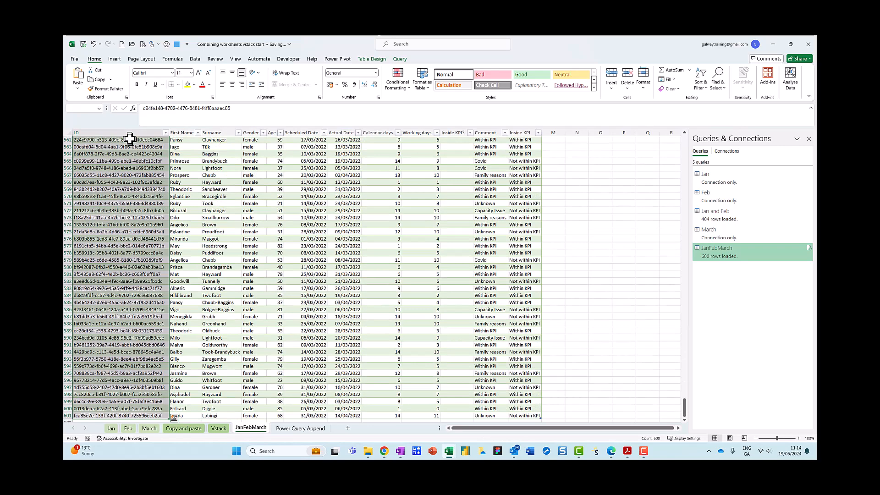
{"action": "left_click_drag", "start_coordinate": [683, 407], "coordinate": [683, 142]}
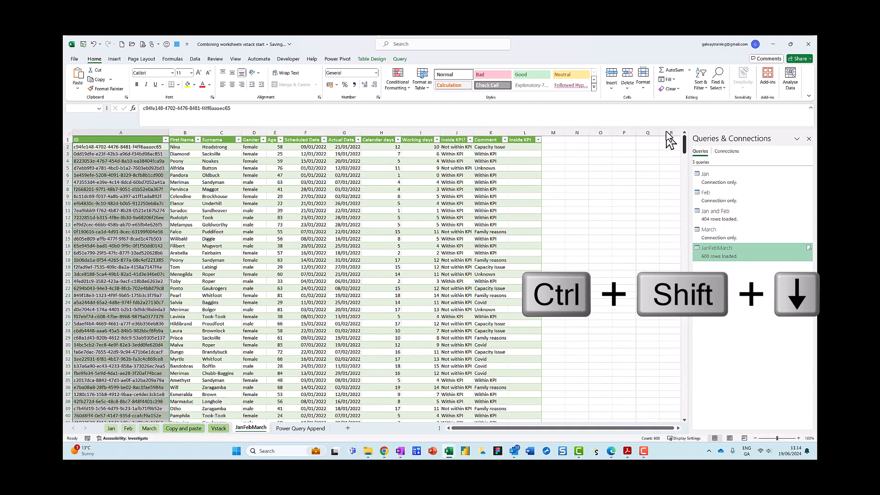
{"action": "left_click", "coordinate": [644, 147]}
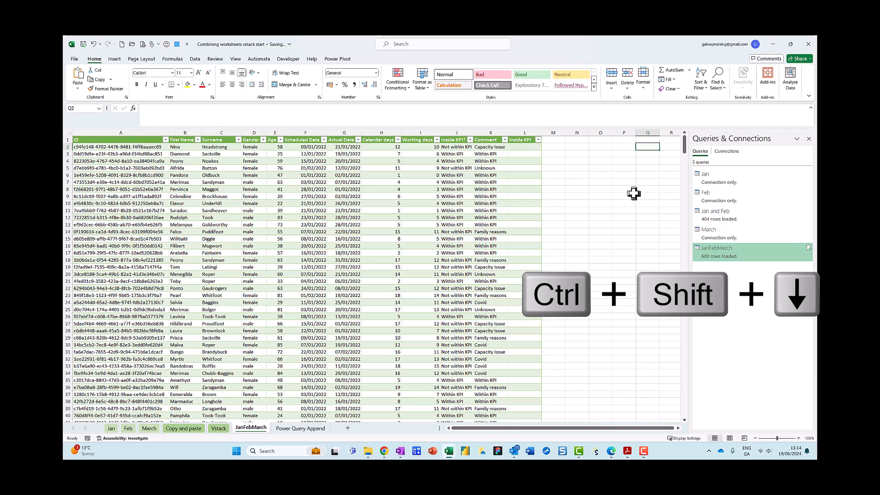